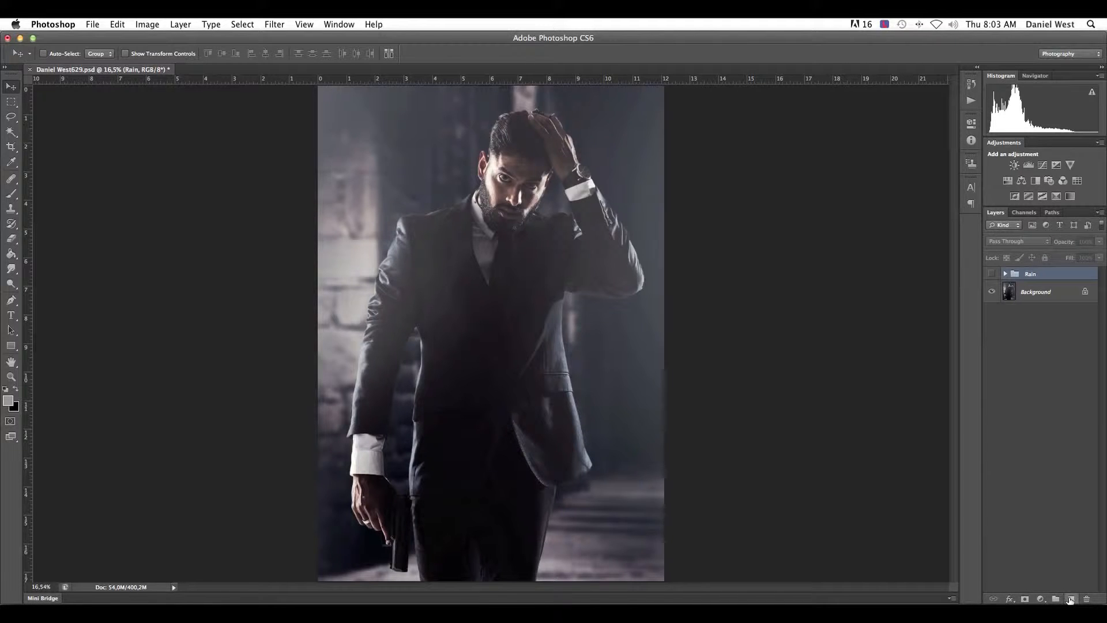
- Create a new layer named Rain above the Rain group, with no color, Normal mode and 100% opacity
alt+click(1070, 600)
text(Rain)
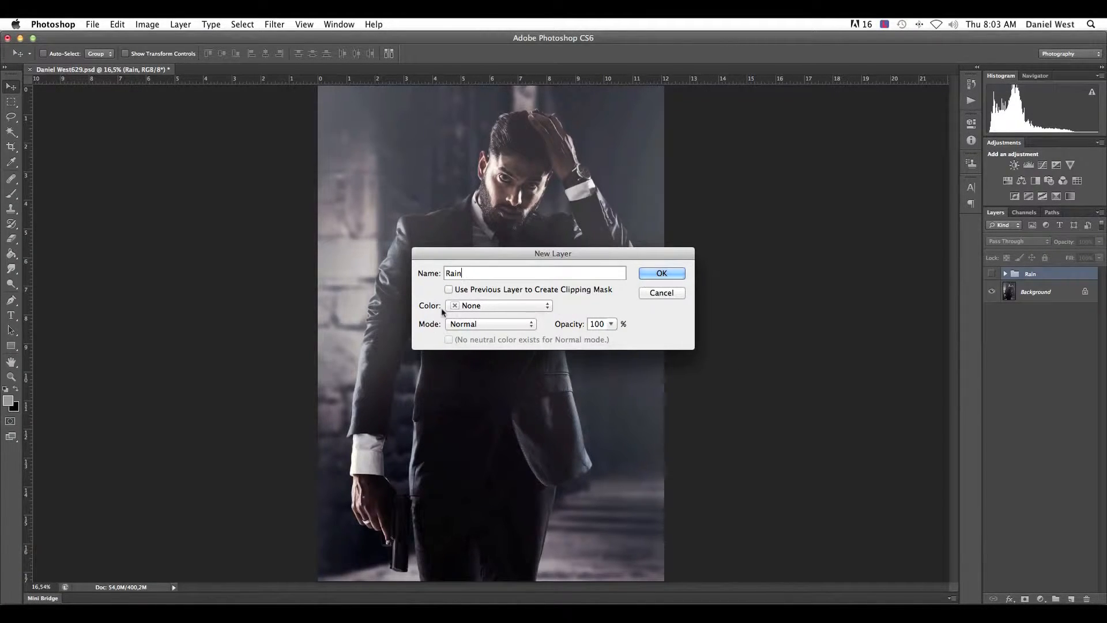
click(480, 308)
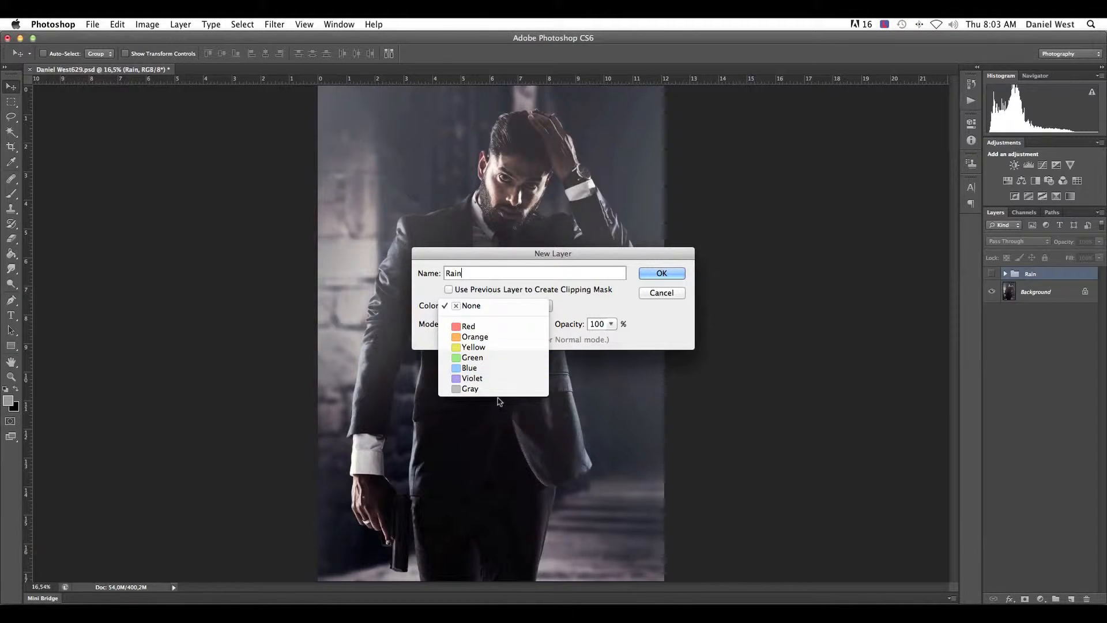
click(479, 309)
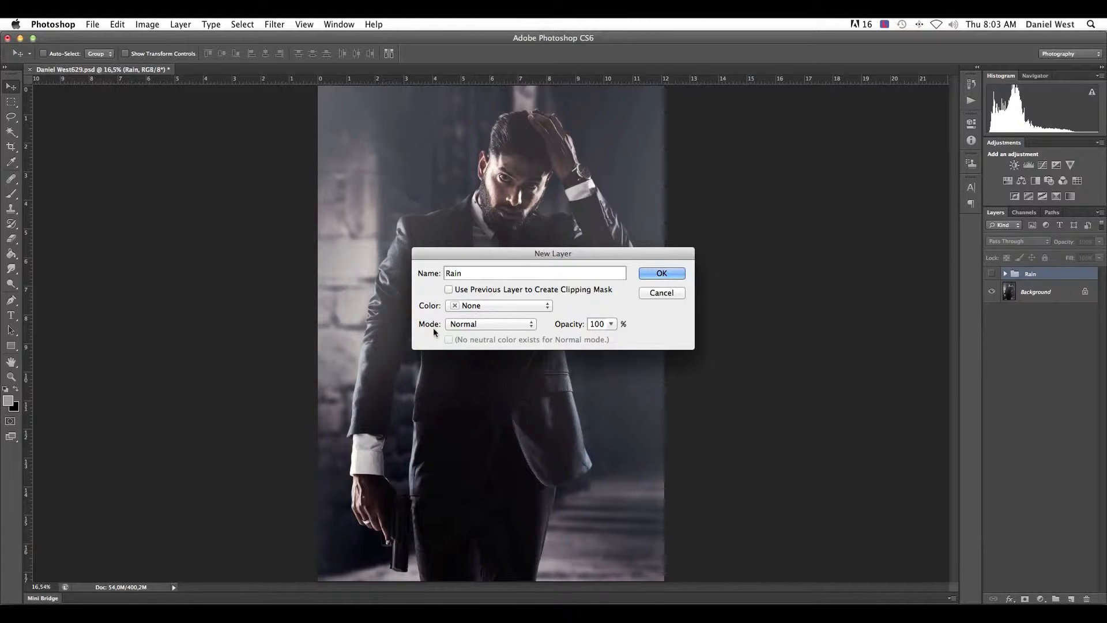
click(466, 324)
click(471, 326)
click(664, 275)
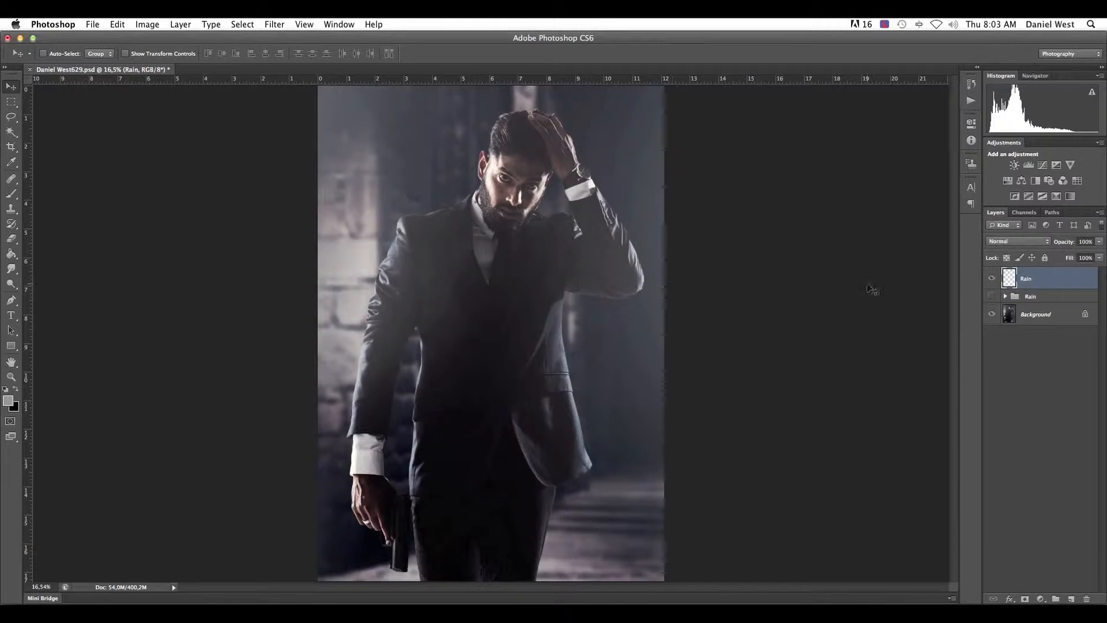
- Set the foreground color to 50% gray (C 0, M 0, Y 0, K 50) and fill the new Rain layer with it
click(10, 399)
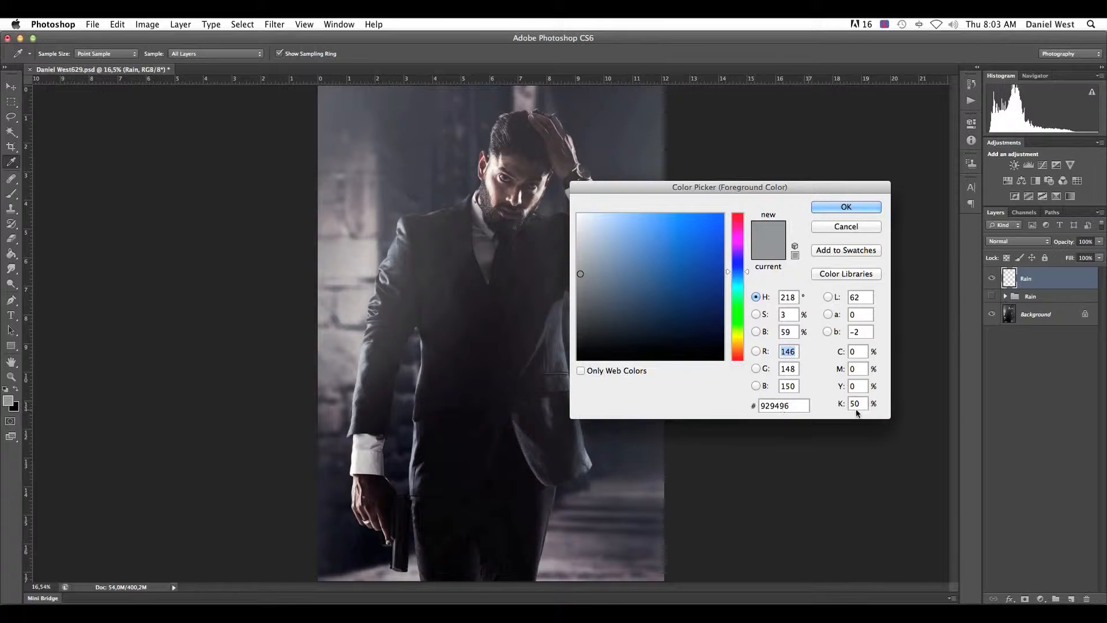
drag(864, 404, 801, 404)
drag(862, 351, 839, 352)
double_click(854, 386)
drag(865, 408, 722, 404)
click(850, 209)
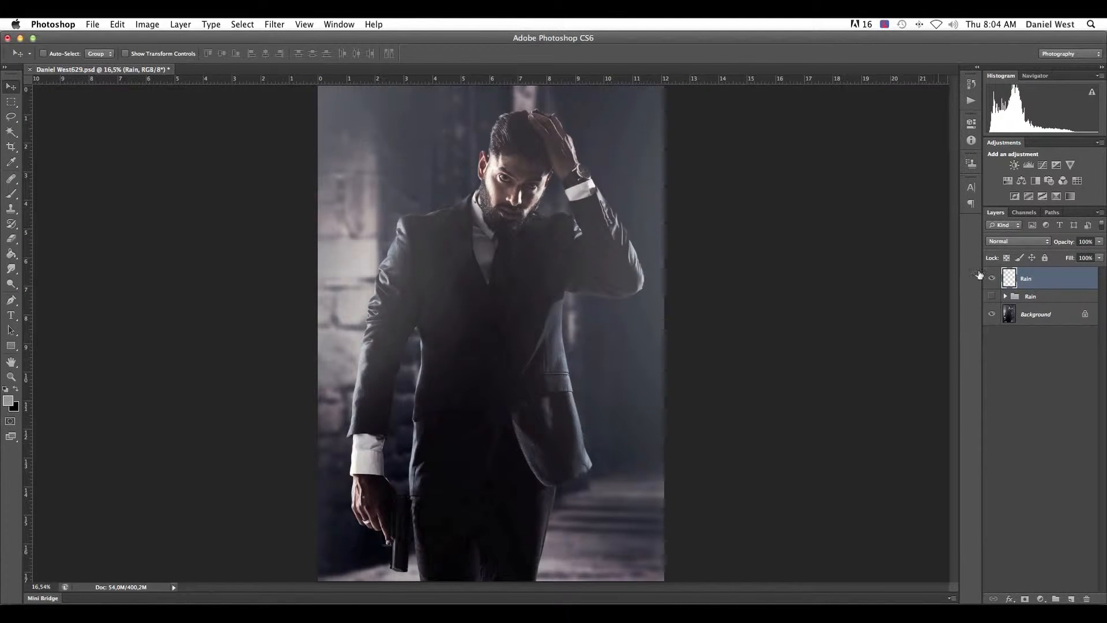
click(8, 256)
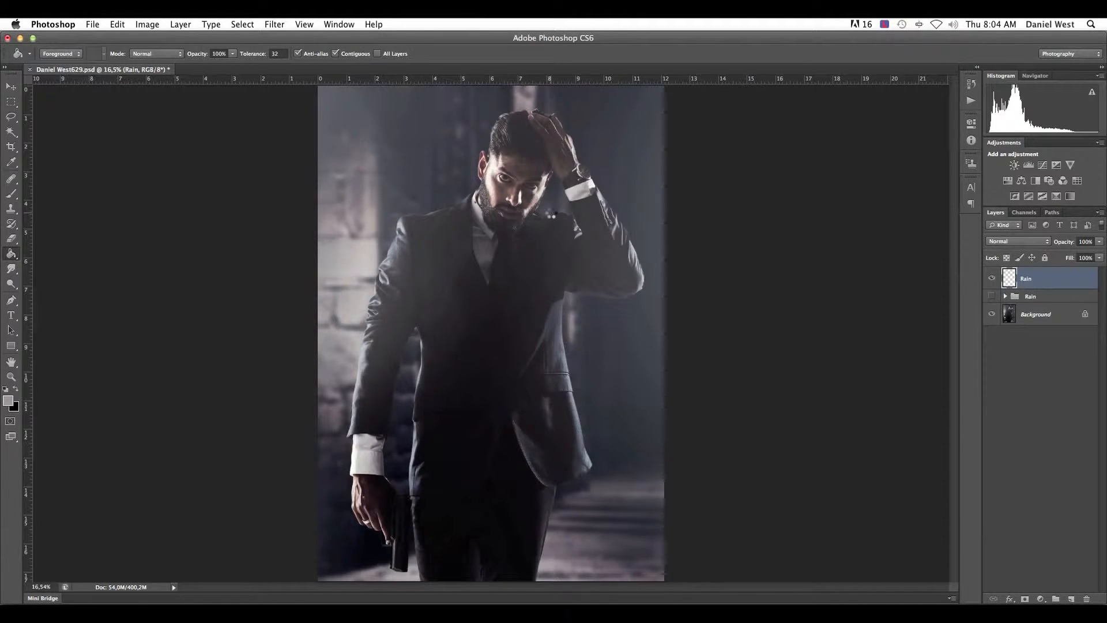
click(551, 215)
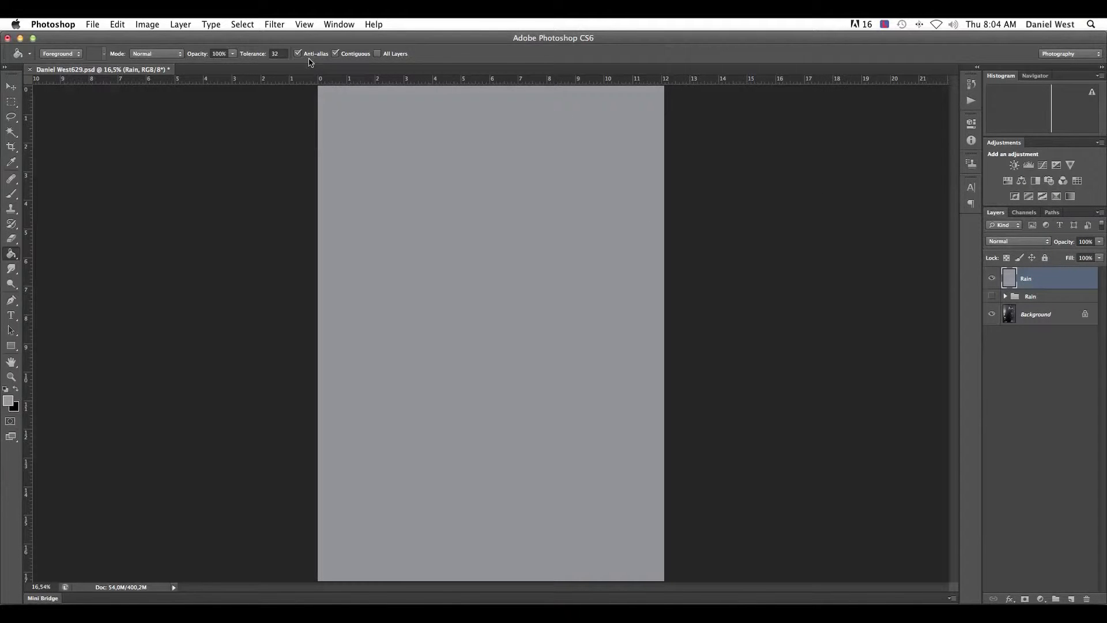
- Compare Uniform and Gaussian distribution in the Add Noise filter, and apply monochromatic Gaussian noise of about 178.88% to the Rain layer
click(273, 24)
mouse_move(298, 206)
mouse_move(299, 182)
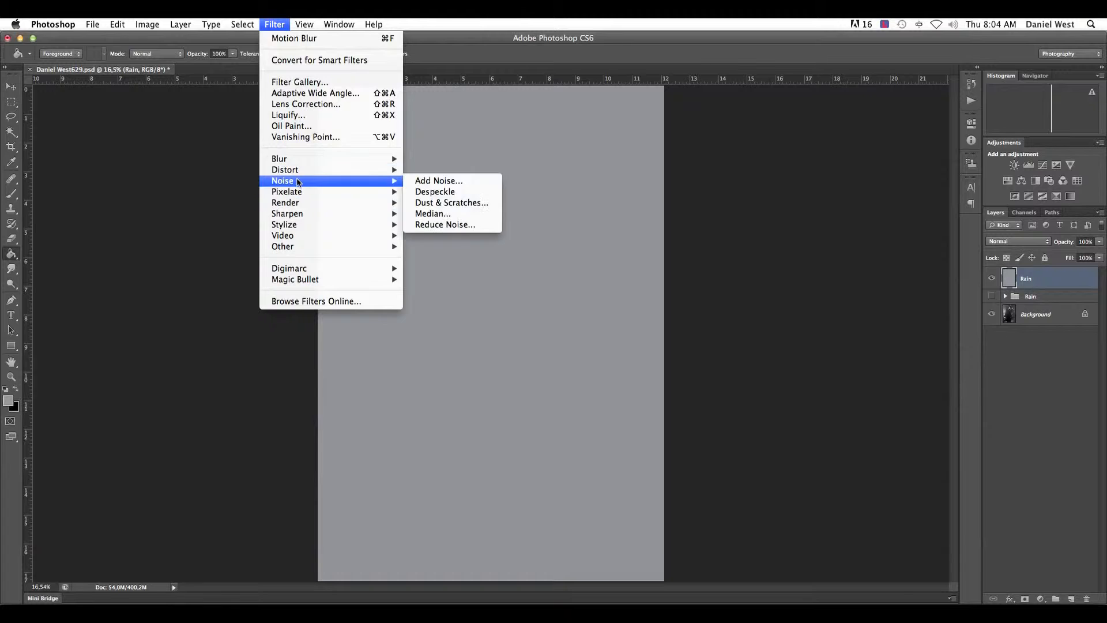
click(447, 182)
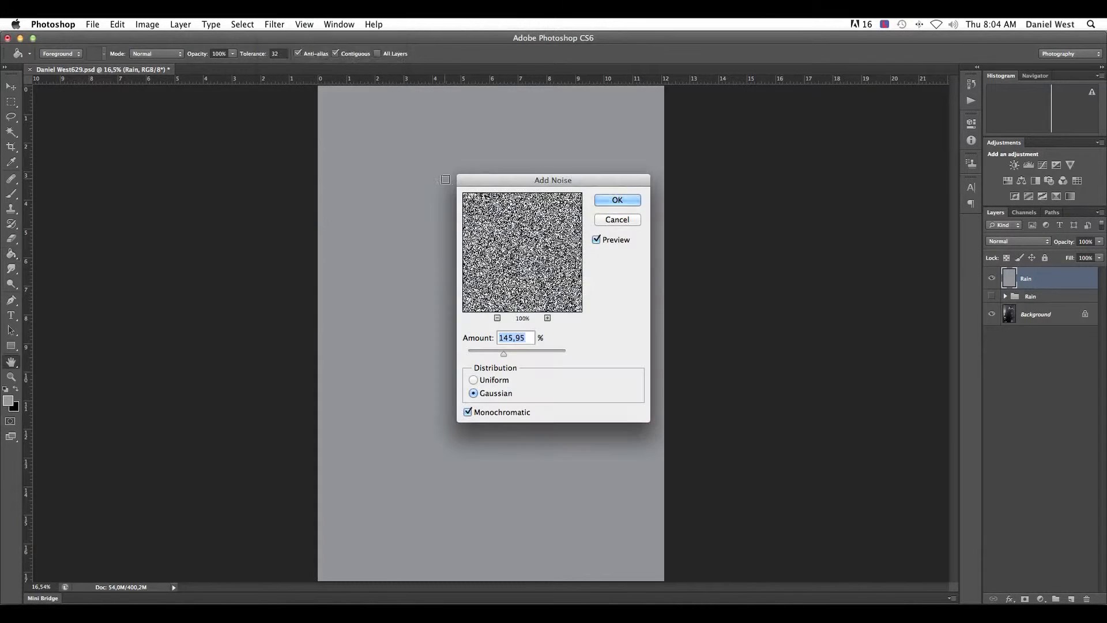
drag(503, 356, 460, 355)
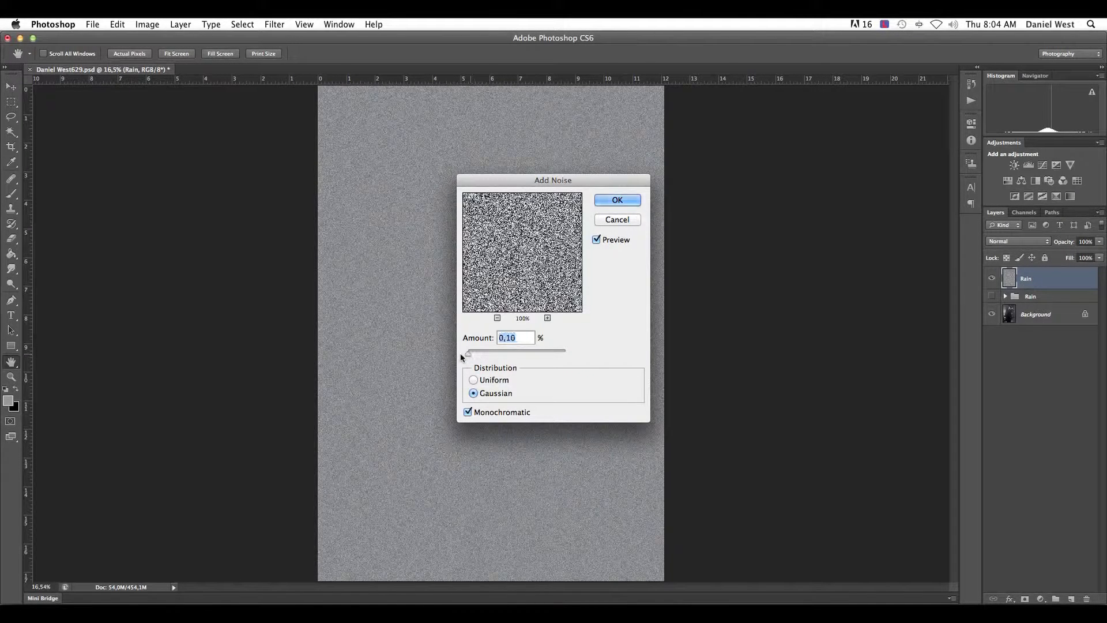
click(475, 379)
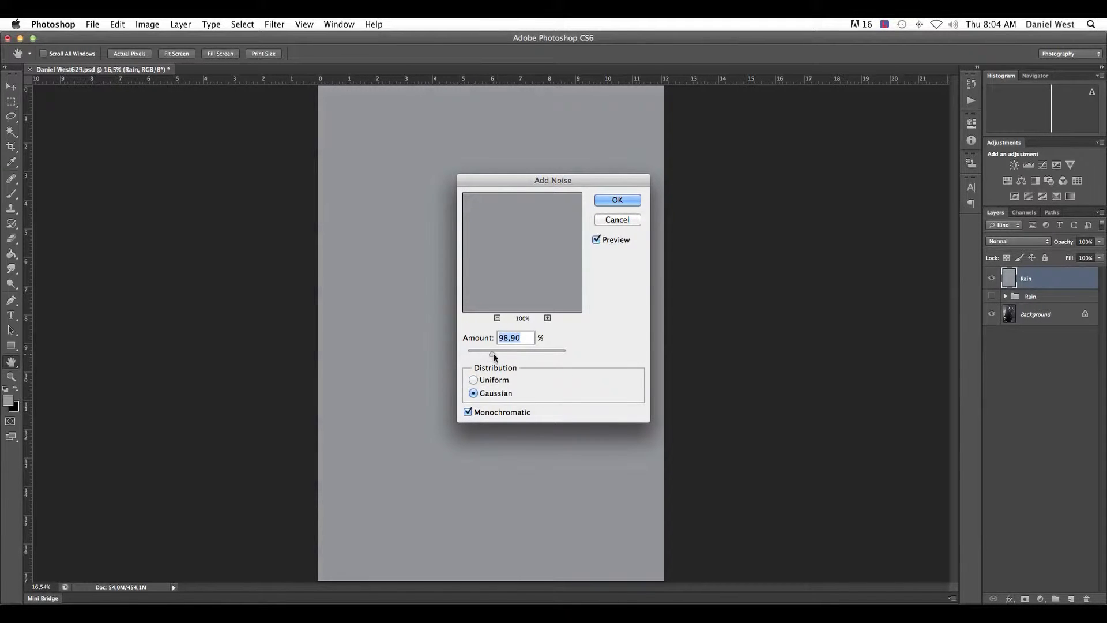
drag(493, 352, 500, 352)
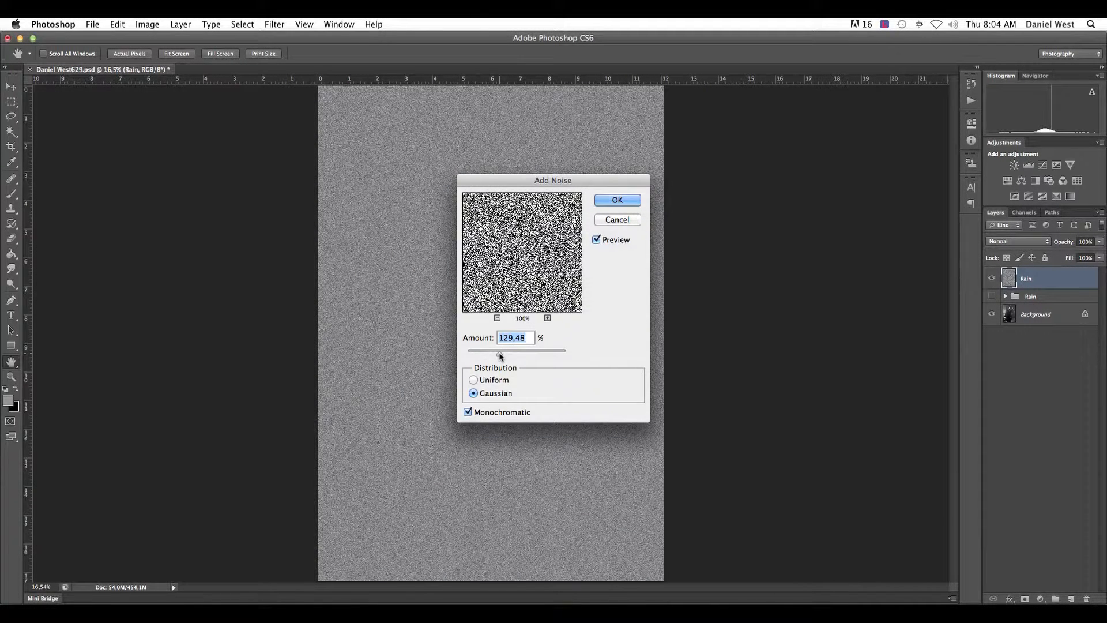
click(492, 383)
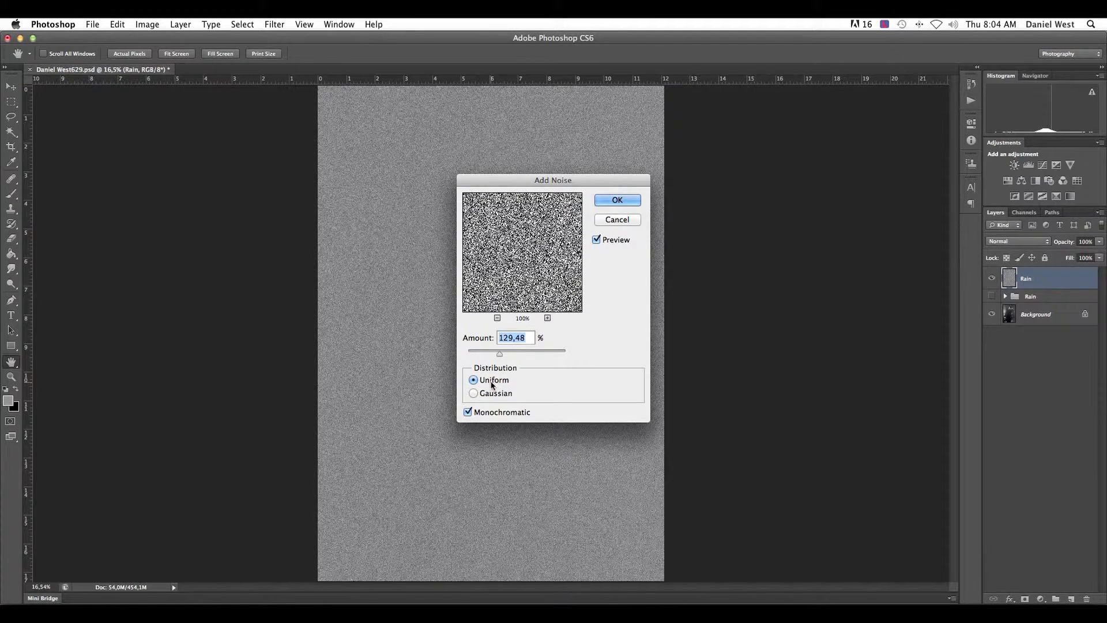
click(487, 394)
drag(515, 356, 517, 356)
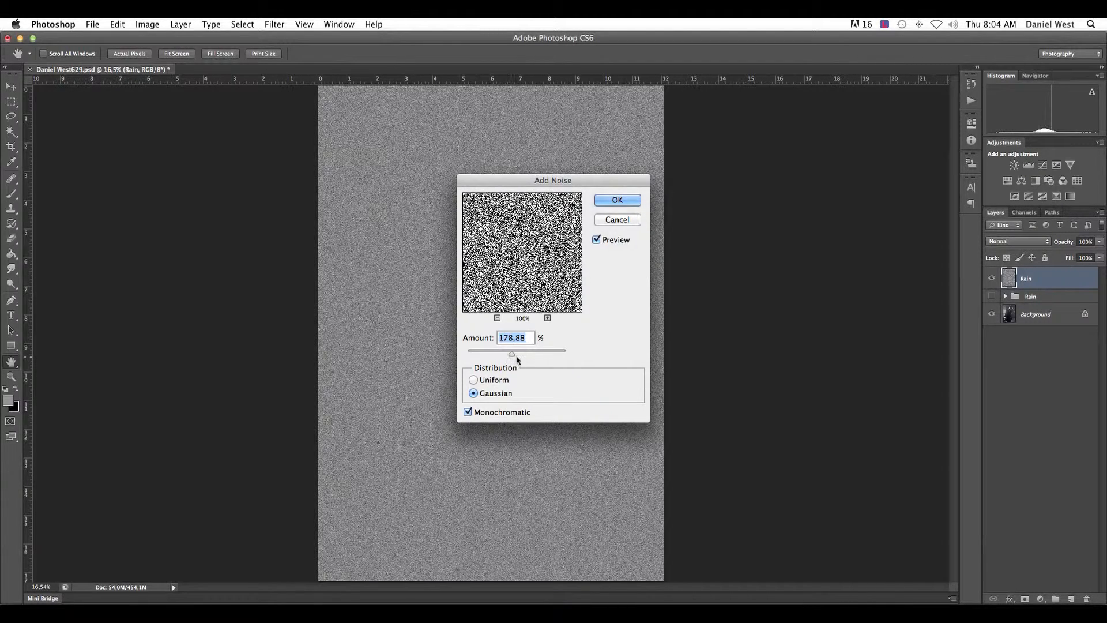
click(468, 413)
click(619, 202)
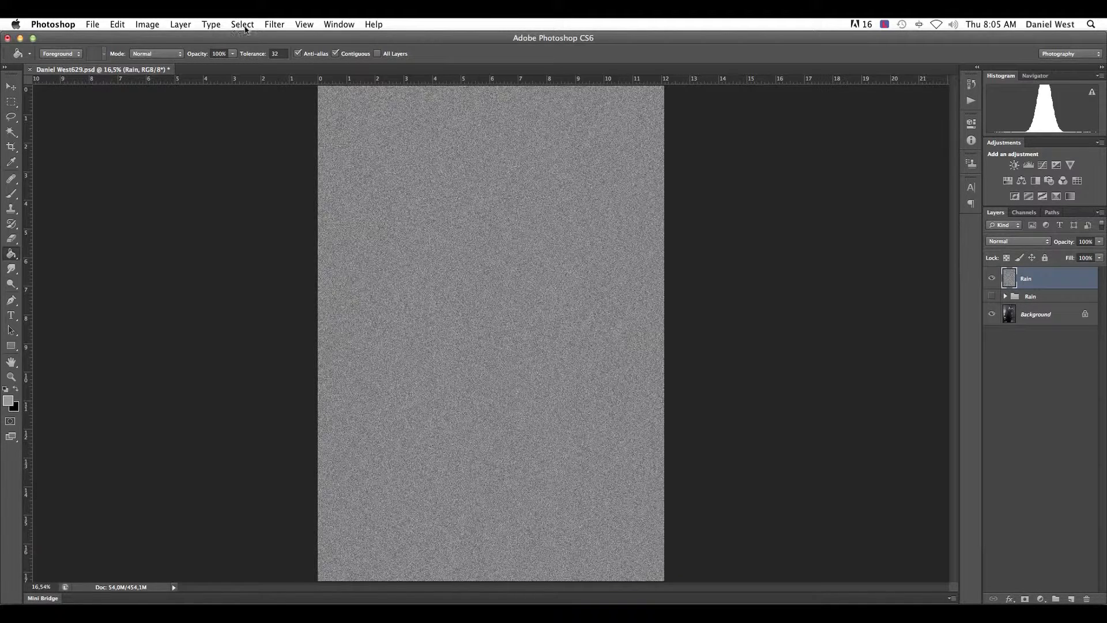
- Open the Motion Blur filter for the Rain layer and try blur angles of 45, 90 and 0 degrees
click(263, 25)
mouse_move(287, 163)
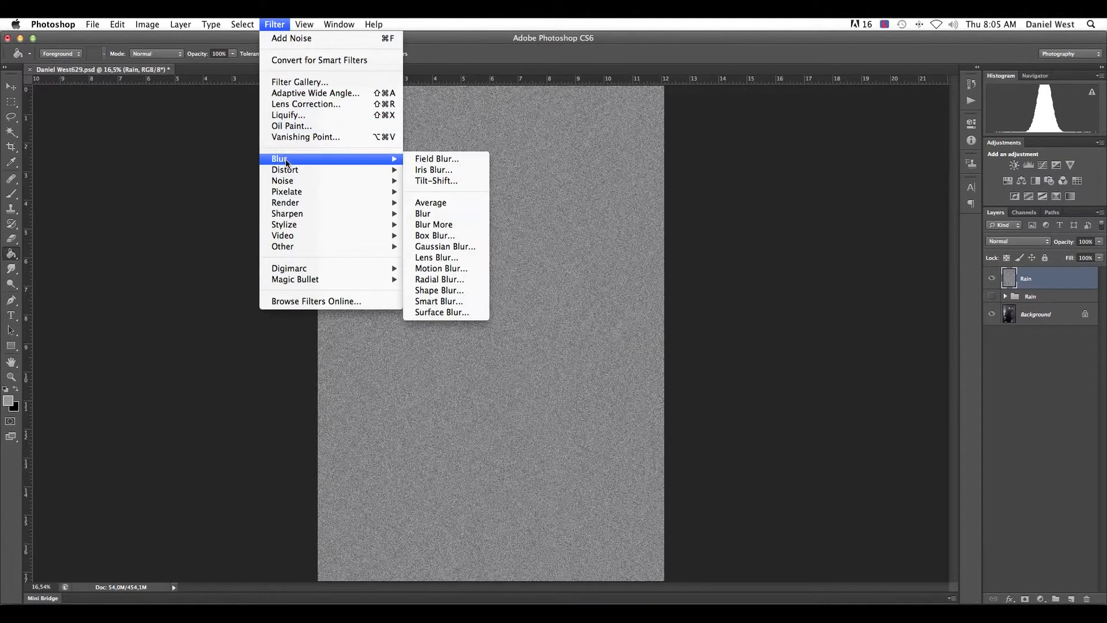
click(452, 269)
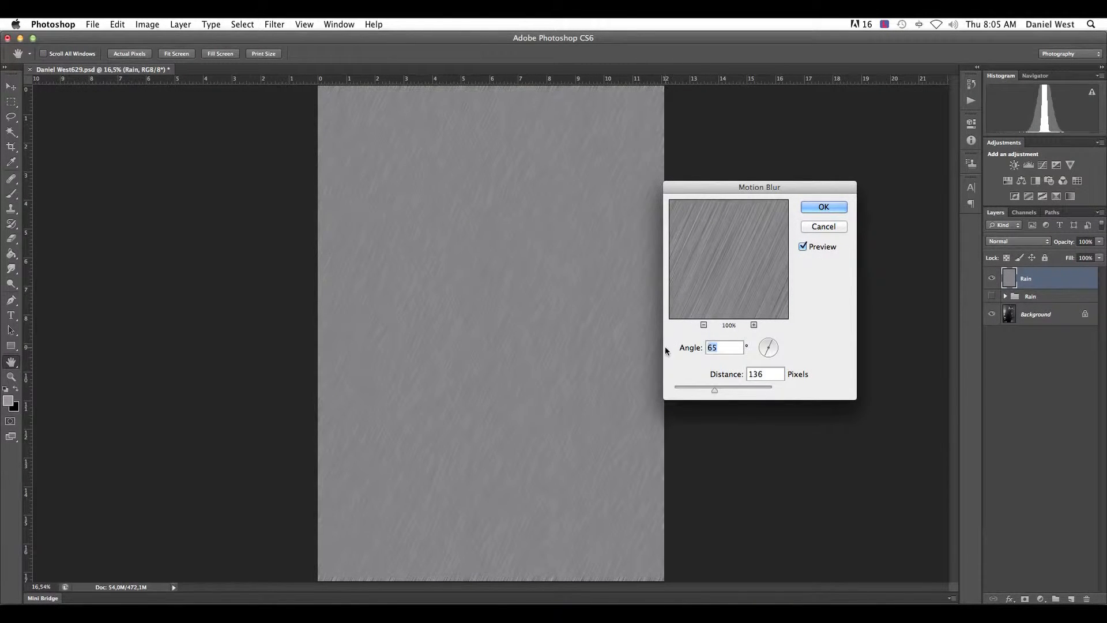
text(45)
double_click(725, 347)
text(90)
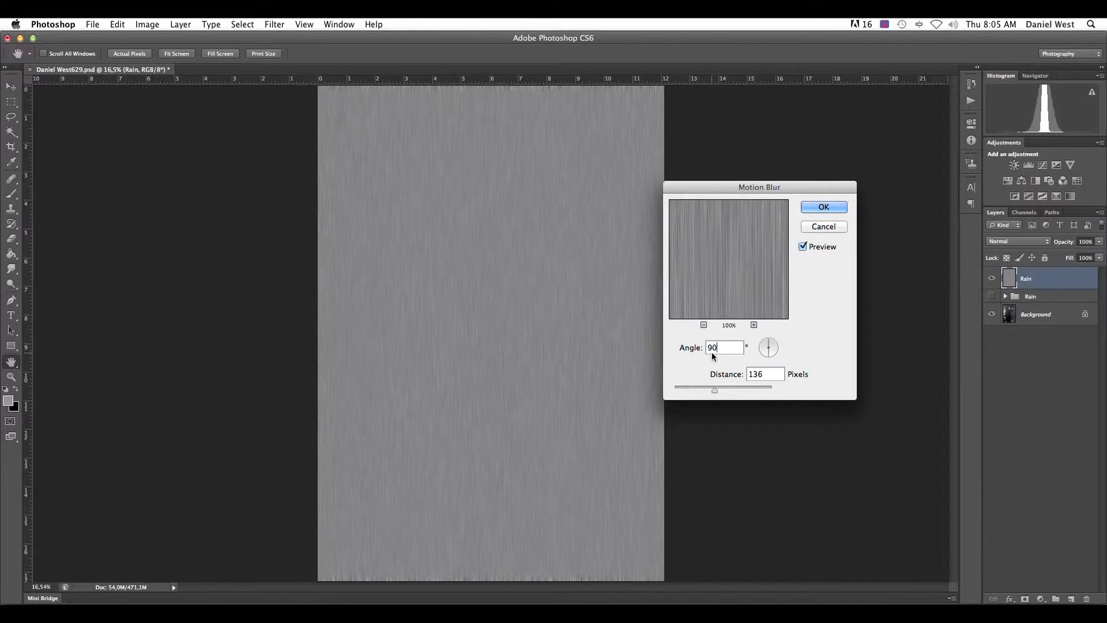
double_click(727, 347)
text(0)
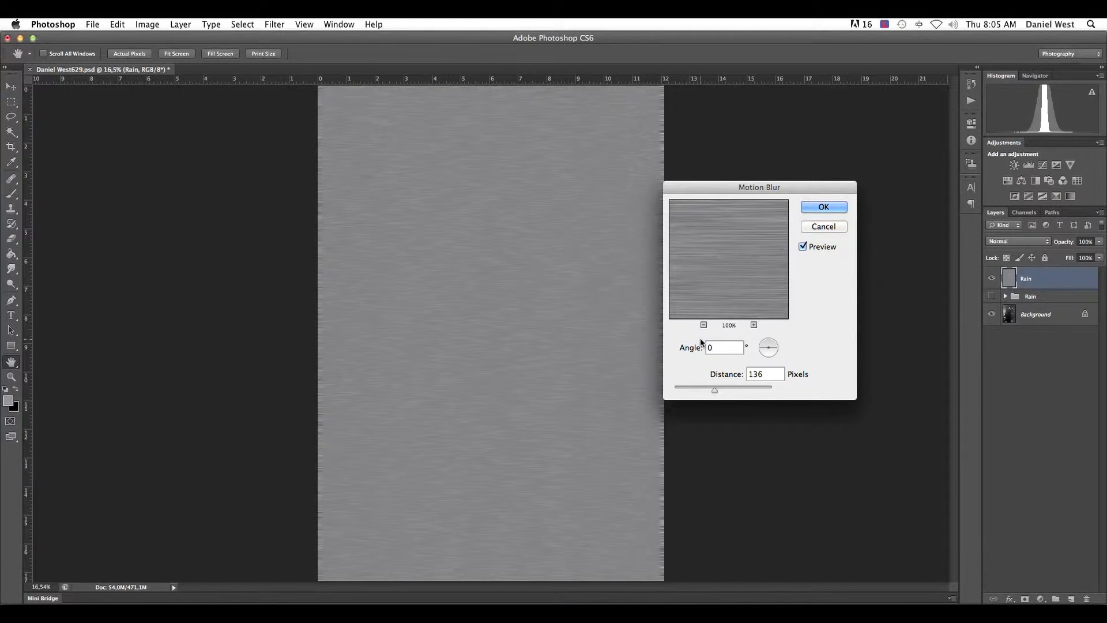
- Try blur angles of 55 and -72 degrees, and set the Motion Blur angle to 69 degrees
text(55)
drag(764, 354, 765, 355)
drag(766, 358, 753, 327)
drag(766, 346, 766, 341)
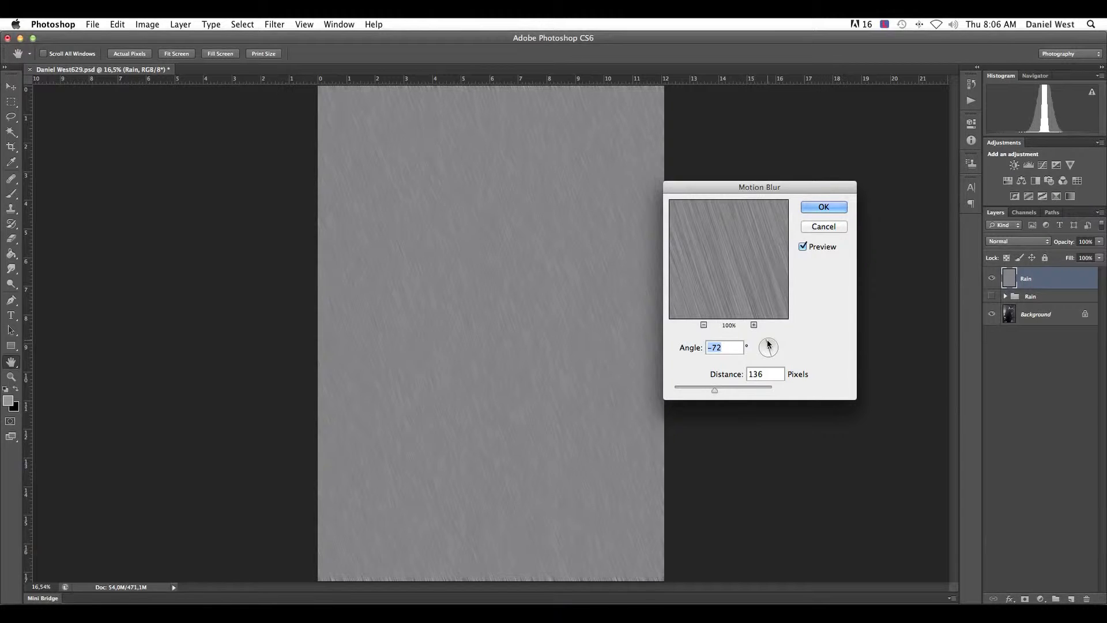
mouse_move(767, 345)
mouse_down()
mouse_move(750, 395)
mouse_move(765, 355)
mouse_up()
- Compare the minimum blur distance of 1 pixel, set the distance to 144 pixels and apply the Motion Blur
drag(715, 391, 647, 390)
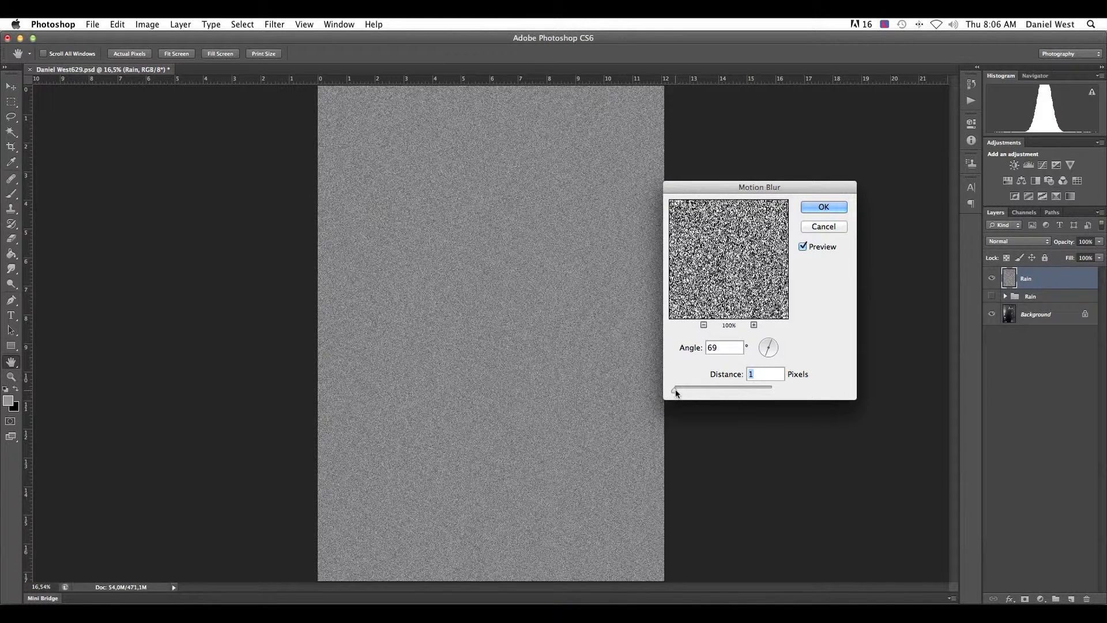
click(753, 325)
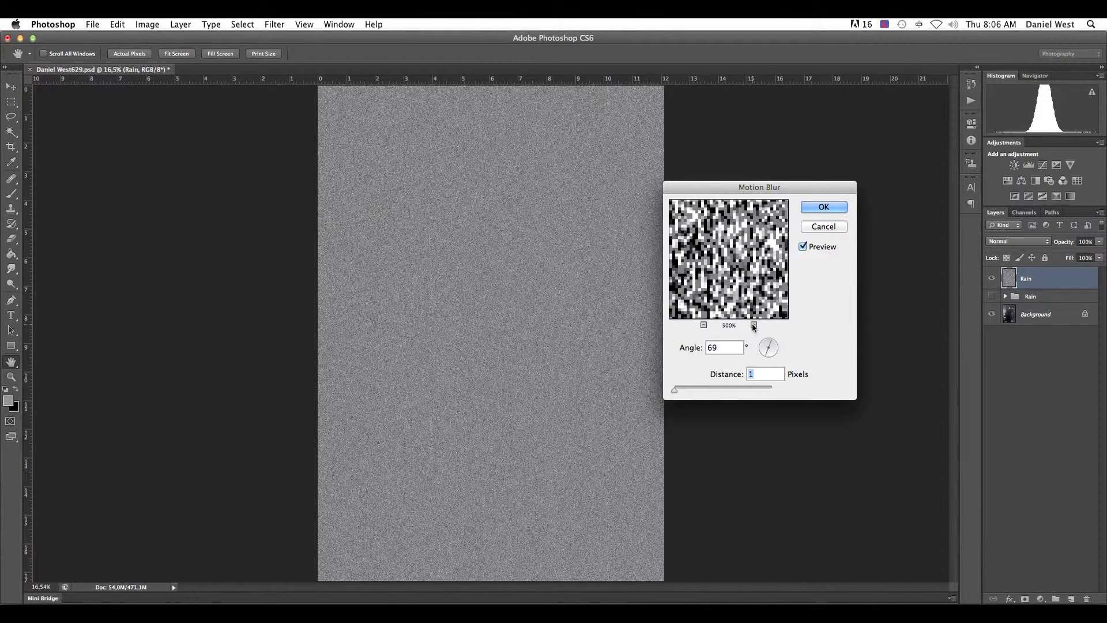
click(704, 324)
click(704, 325)
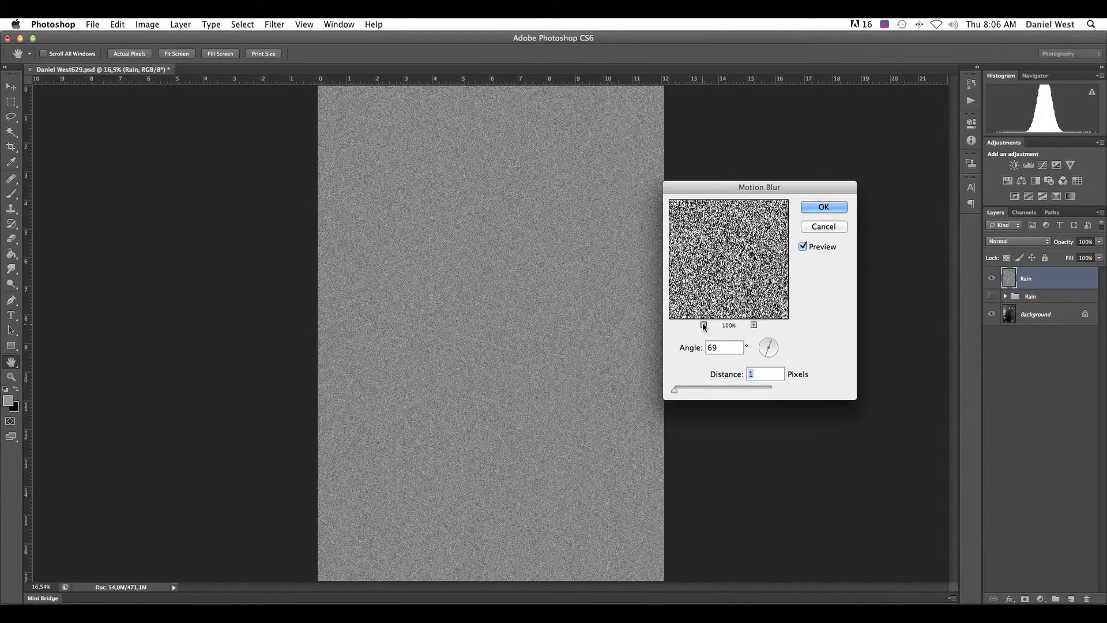
click(704, 325)
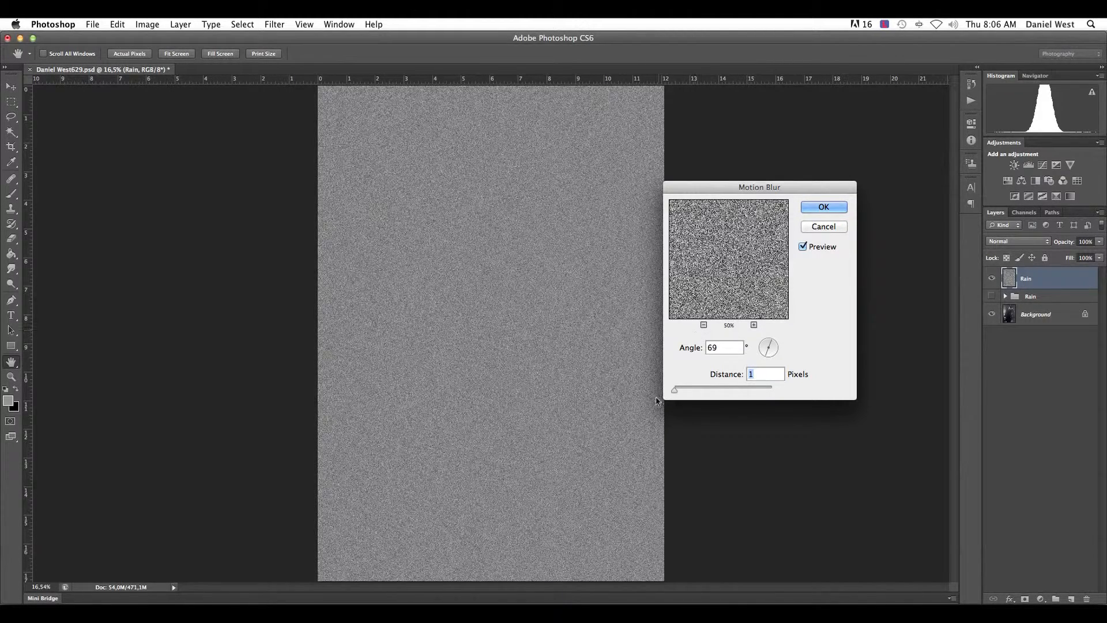
drag(674, 391, 716, 392)
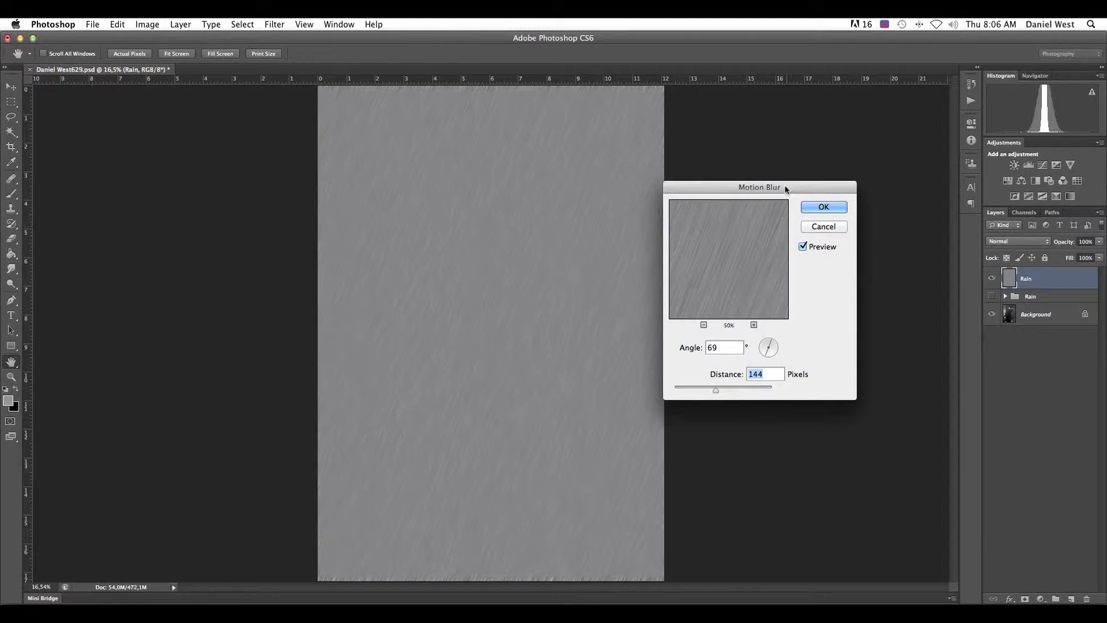
click(821, 211)
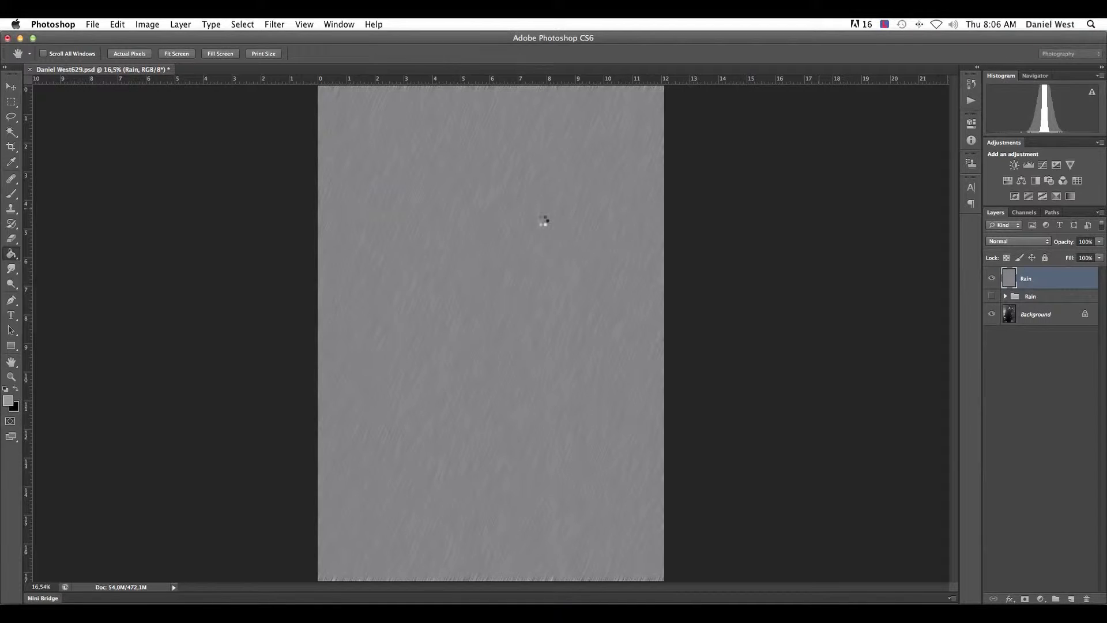
- Change the gray Rain layer's blend mode to Screen
click(1033, 242)
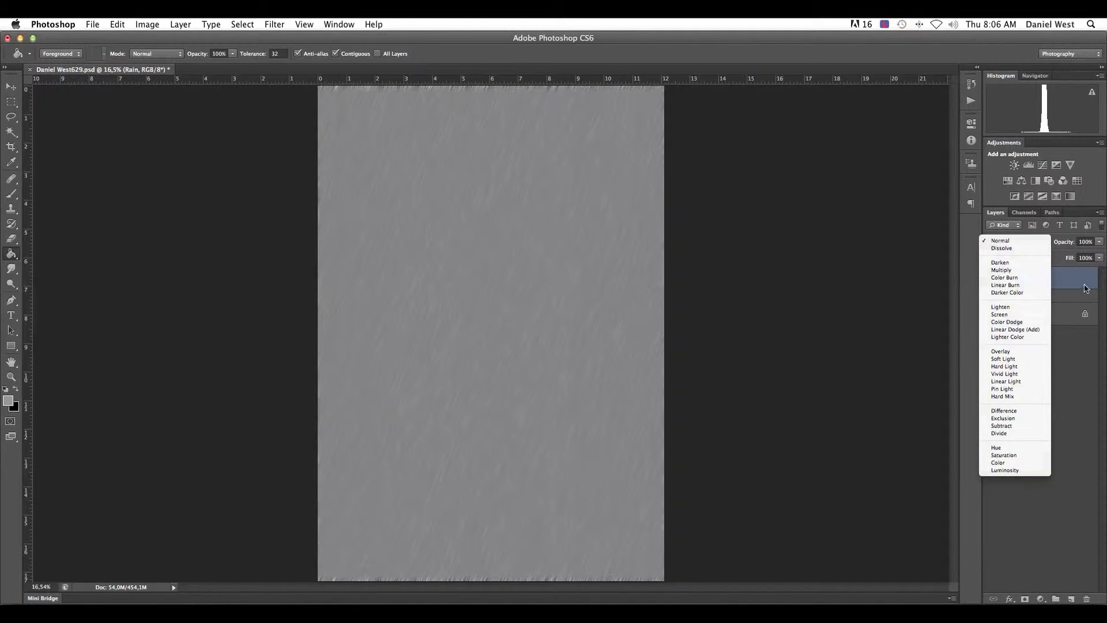
click(1076, 288)
click(1021, 242)
click(1016, 316)
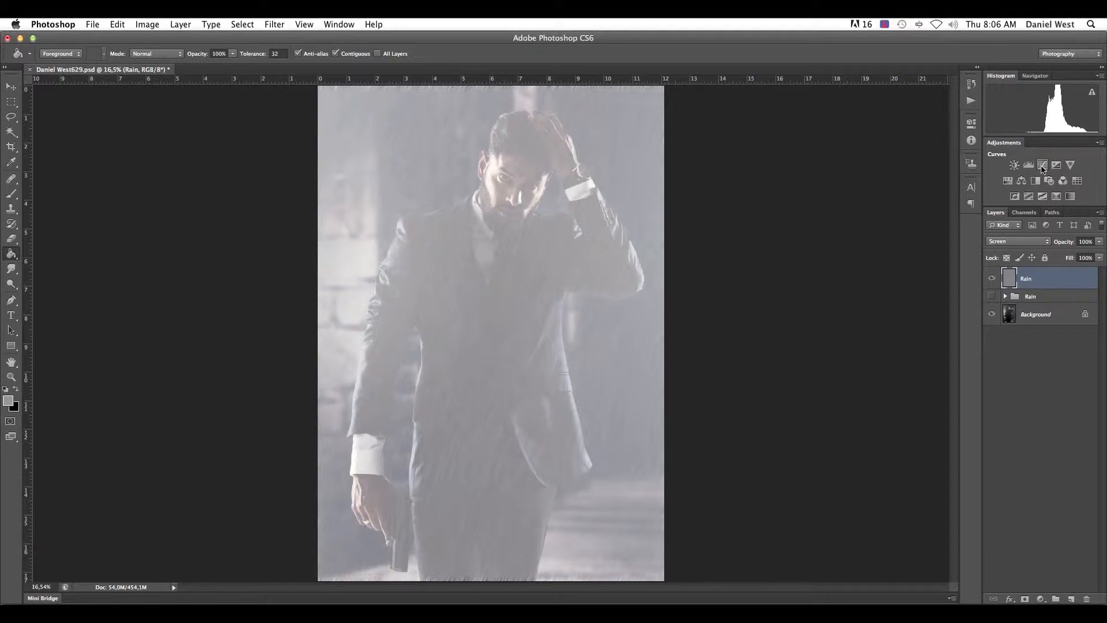
- Add a Curves adjustment layer above the Rain layer and clip it to that layer
click(1041, 599)
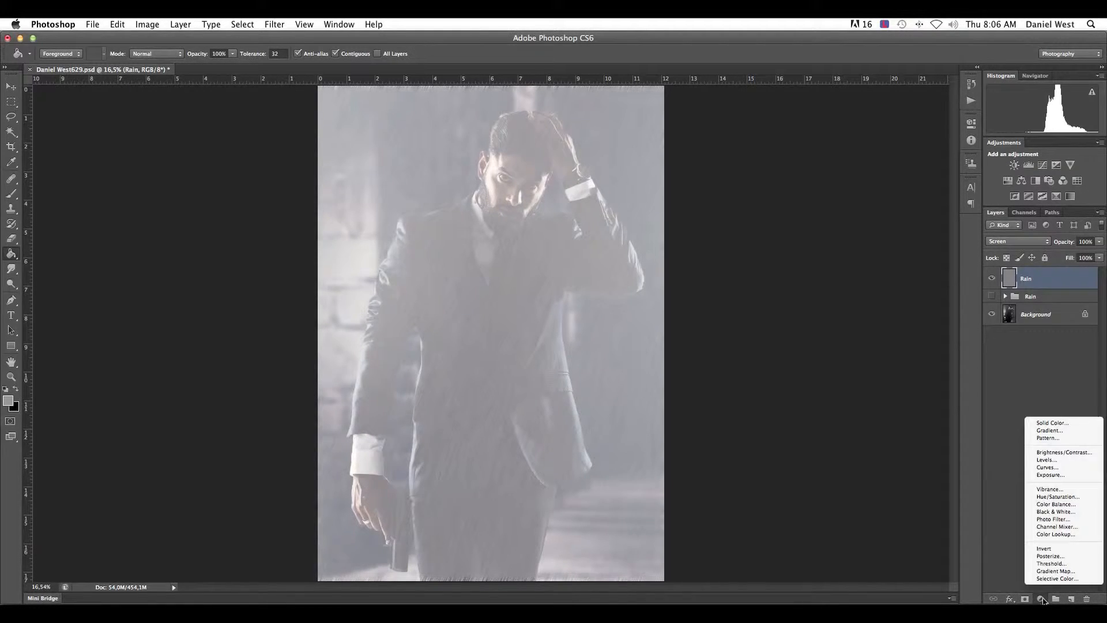
click(1047, 467)
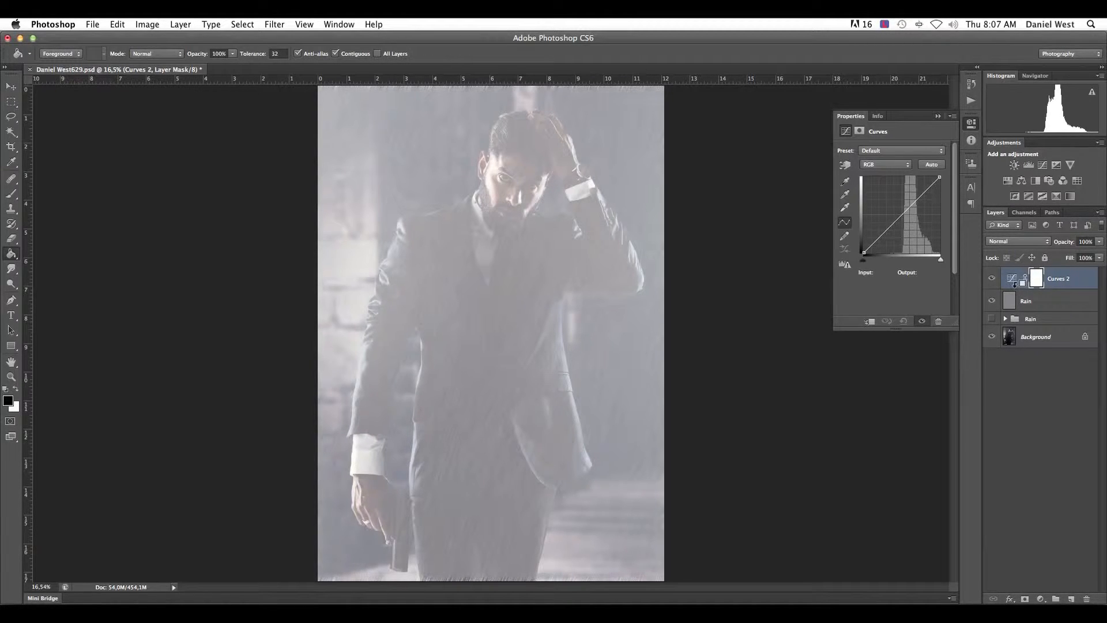
alt+click(1016, 286)
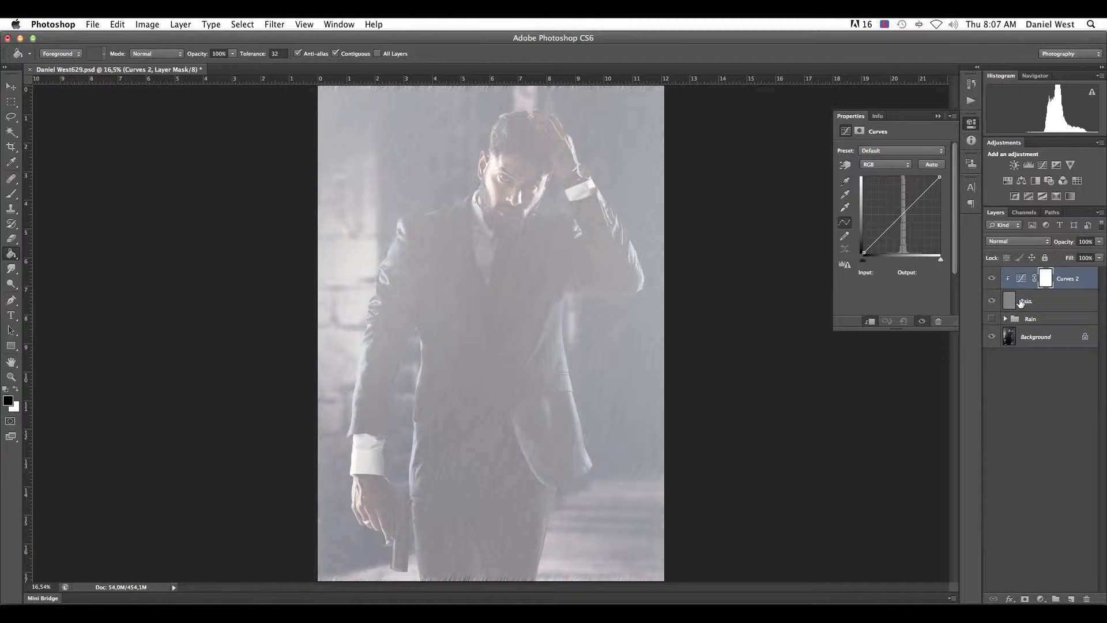
- Shape the curve into a steep S with a lower point near input 152, output 39 and an upper point pulled inward to isolate the rain streaks
click(883, 232)
click(926, 190)
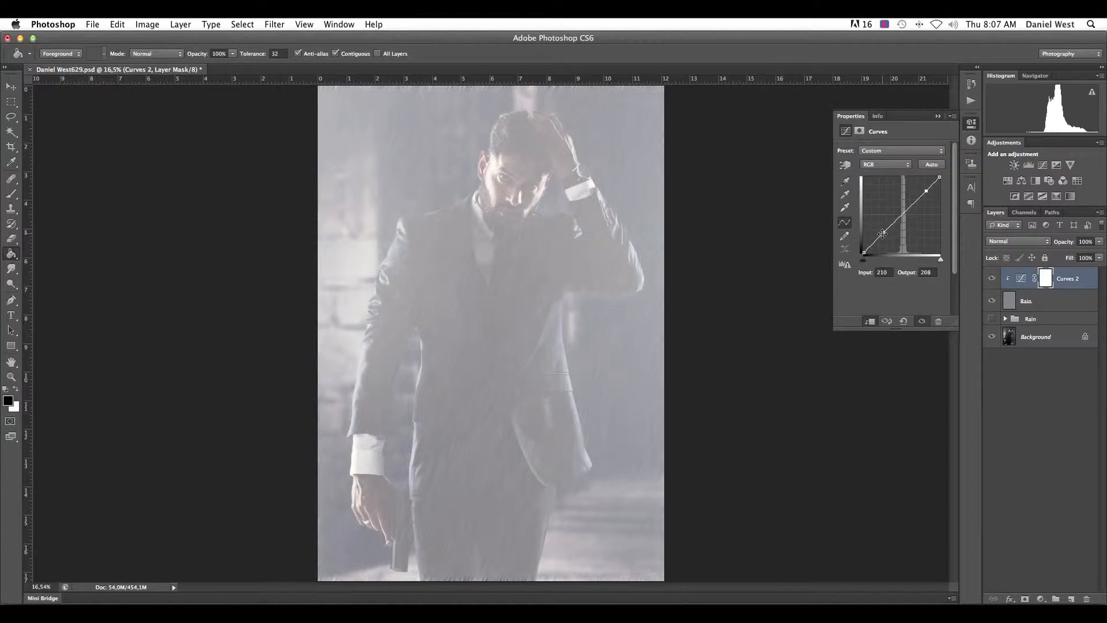
drag(883, 233, 910, 240)
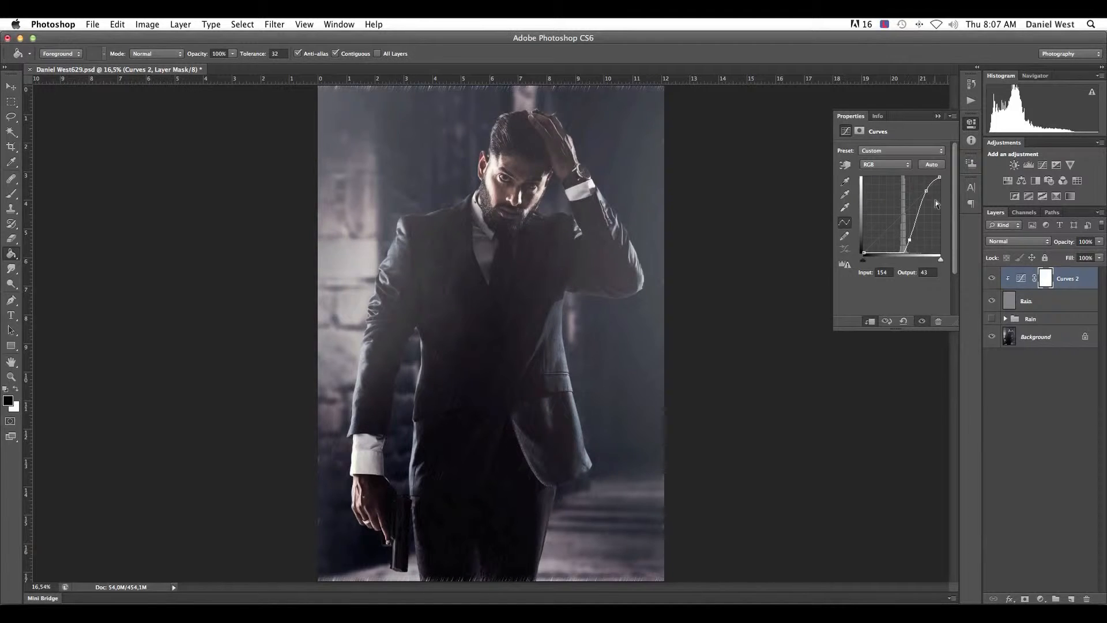
drag(926, 190, 920, 202)
drag(909, 239, 909, 241)
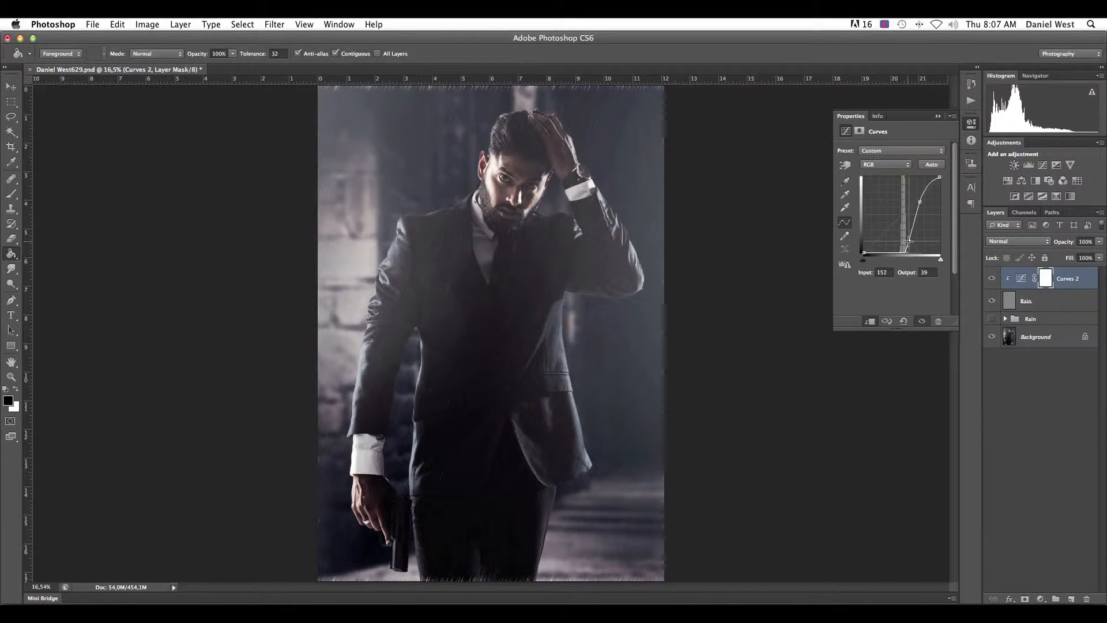
drag(909, 241, 907, 241)
drag(920, 201, 921, 202)
click(939, 116)
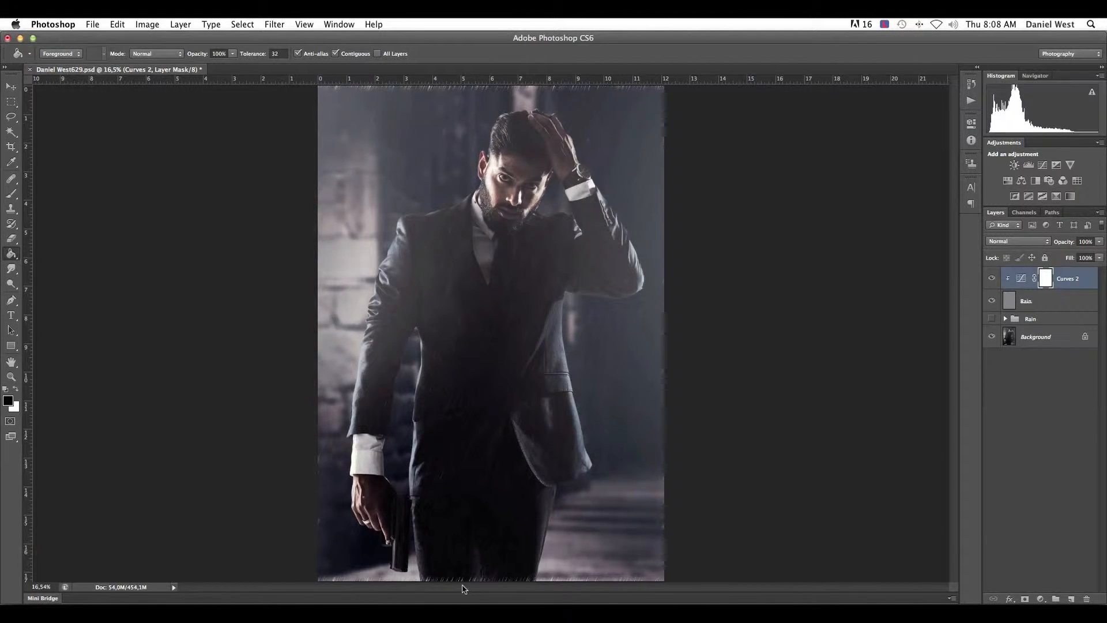
- Enlarge the gray Rain layer proportionally from its centre to about 197% with Free Transform
key(super+plus)
key(super+plus)
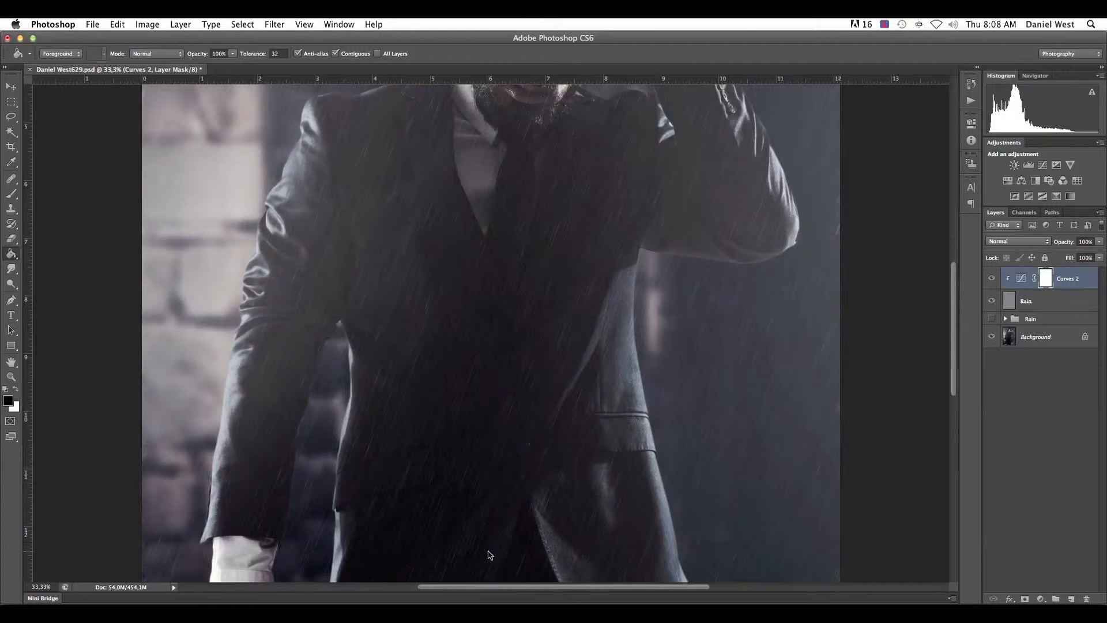
drag(487, 554, 493, 244)
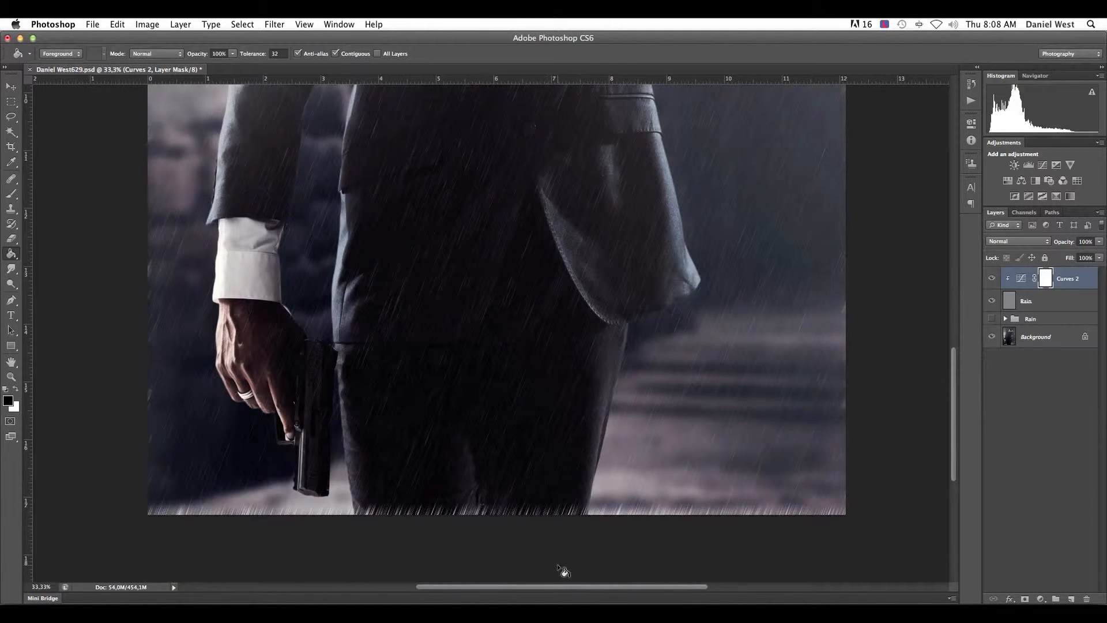
key(super+0)
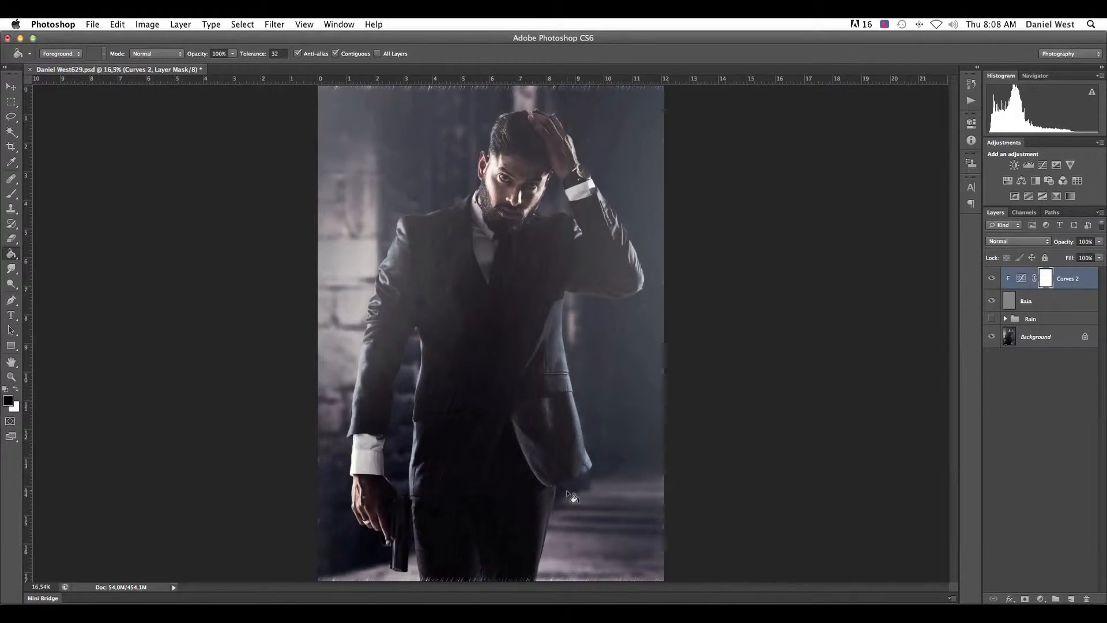
key(super+minus)
key(super+minus)
key(super+minus)
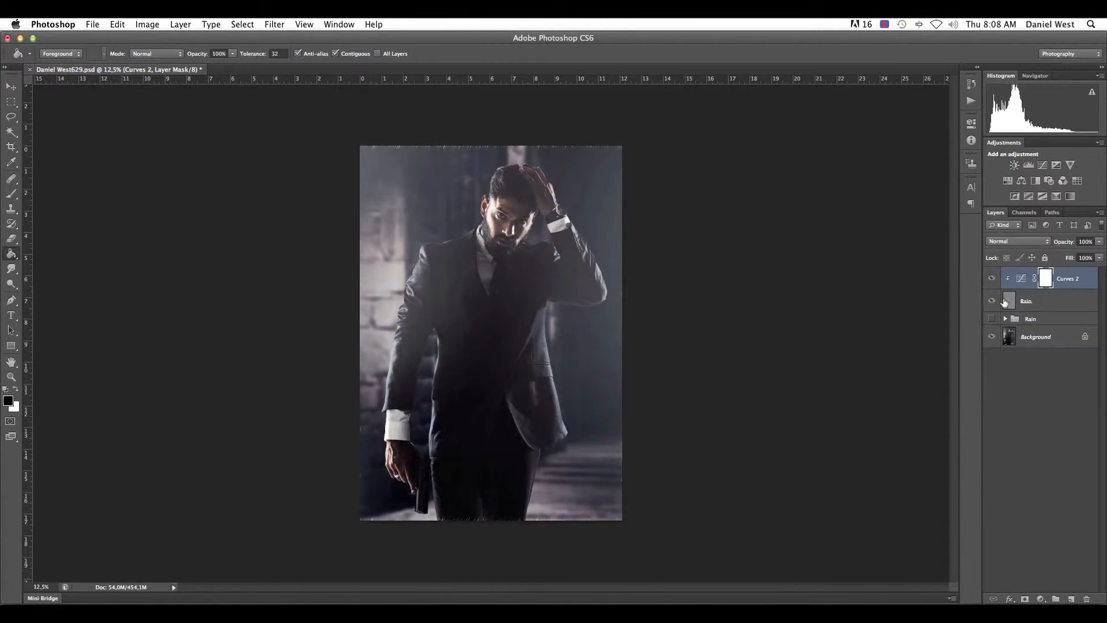
click(1005, 302)
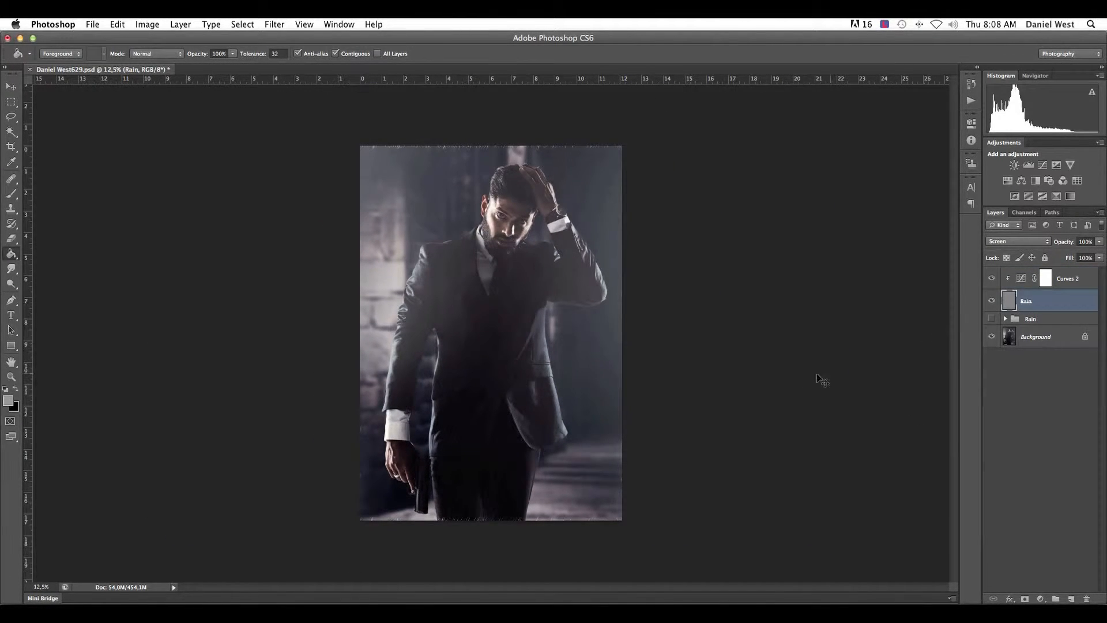
key(super+t)
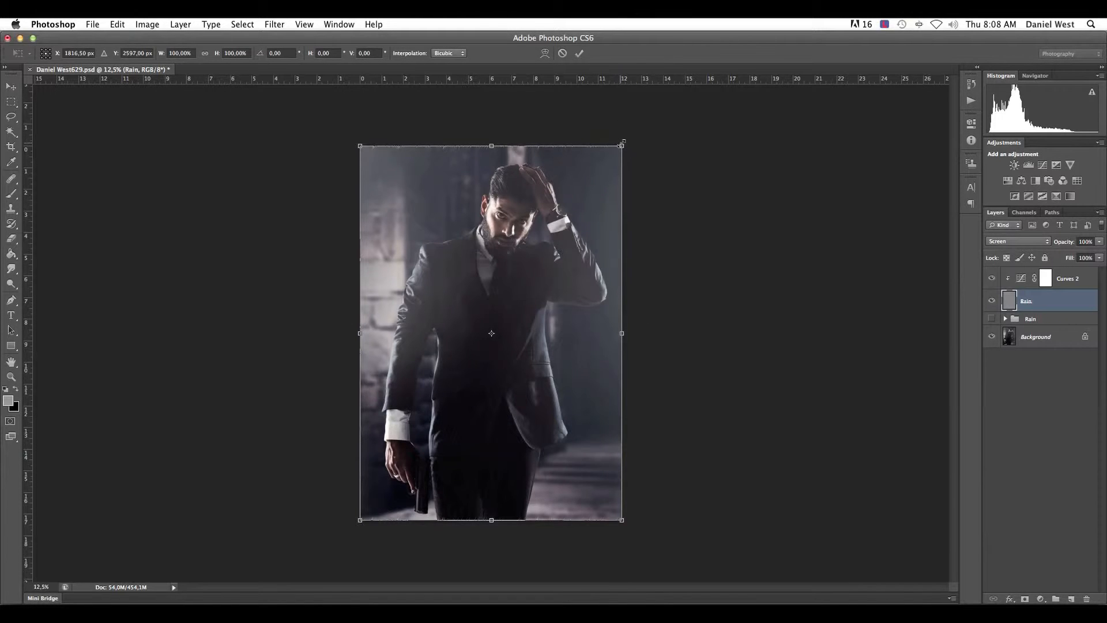
drag(626, 140, 916, 81)
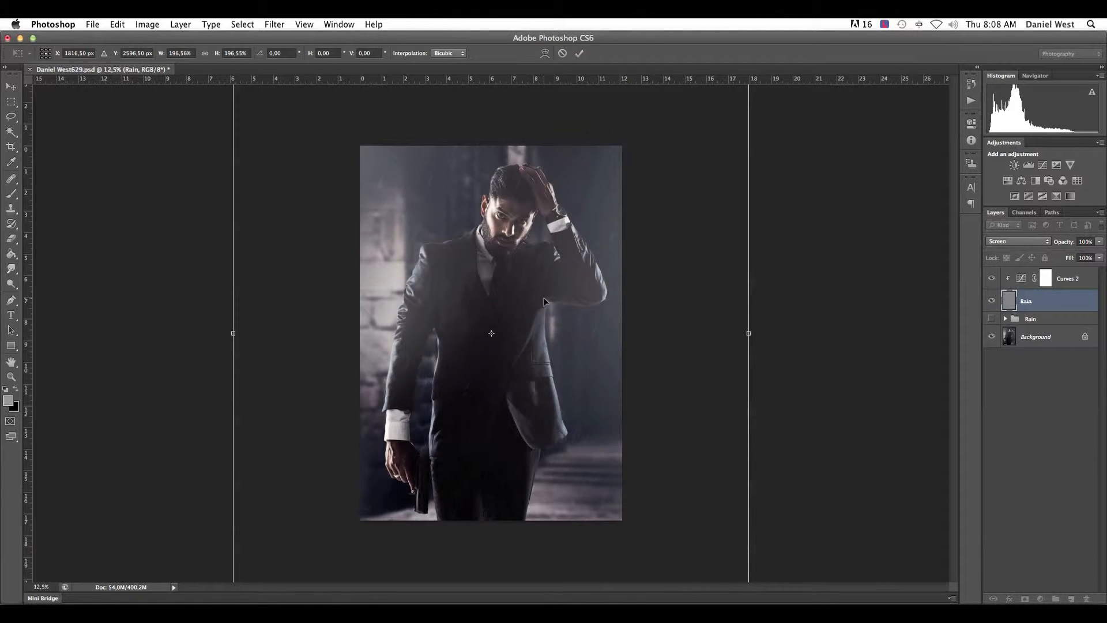
key(Return)
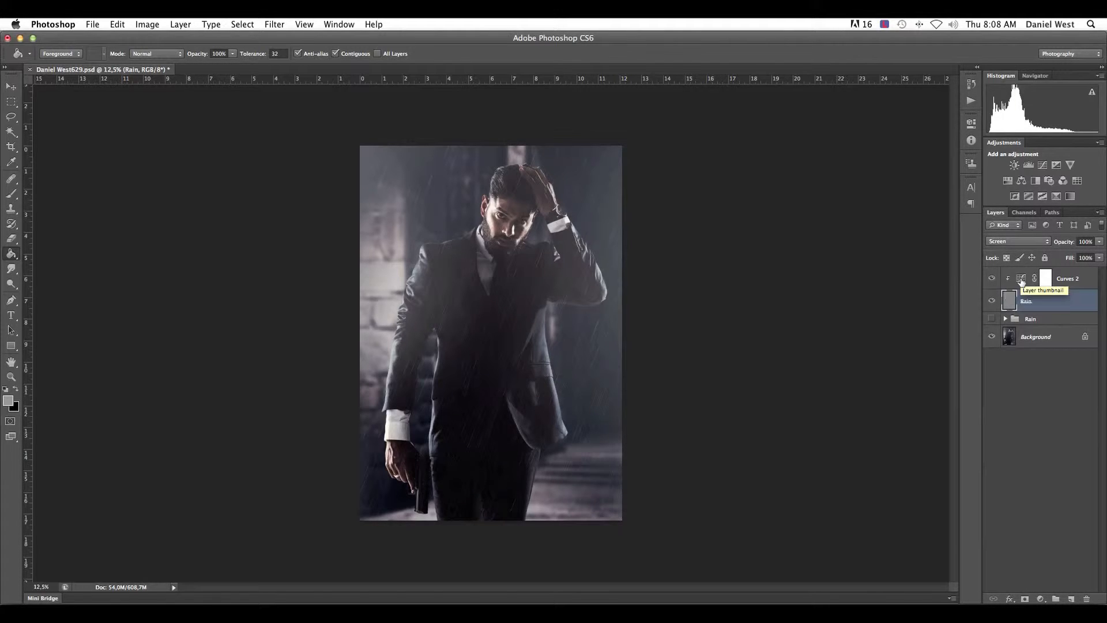
- Reopen the Curves adjustment clipped to the Rain layer and fine-tune its lower curve point
click(1046, 279)
key(d)
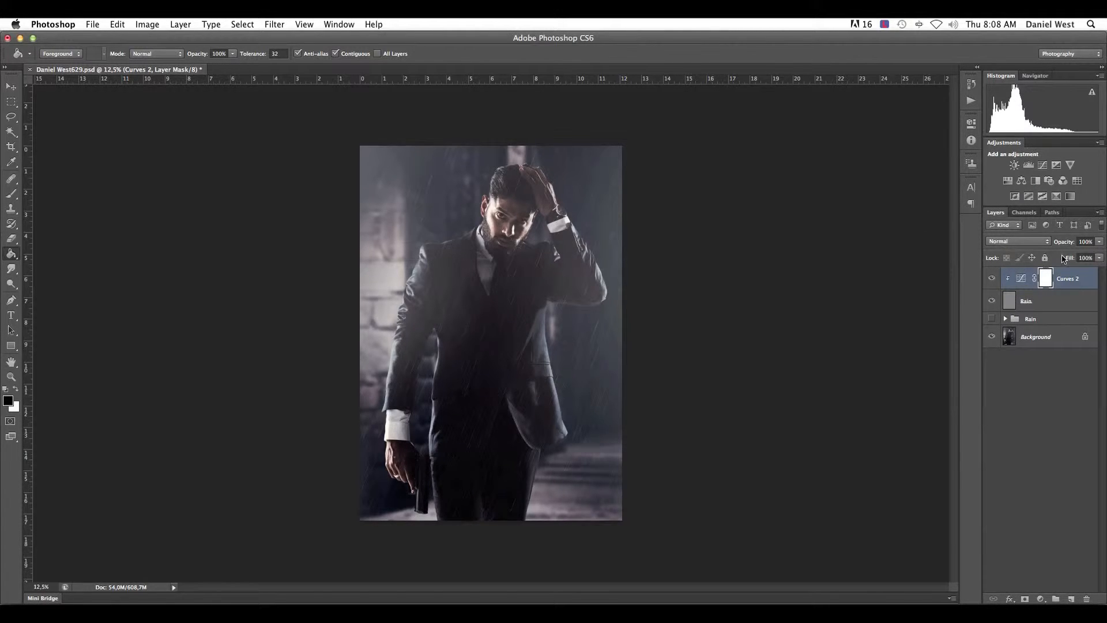
double_click(1027, 280)
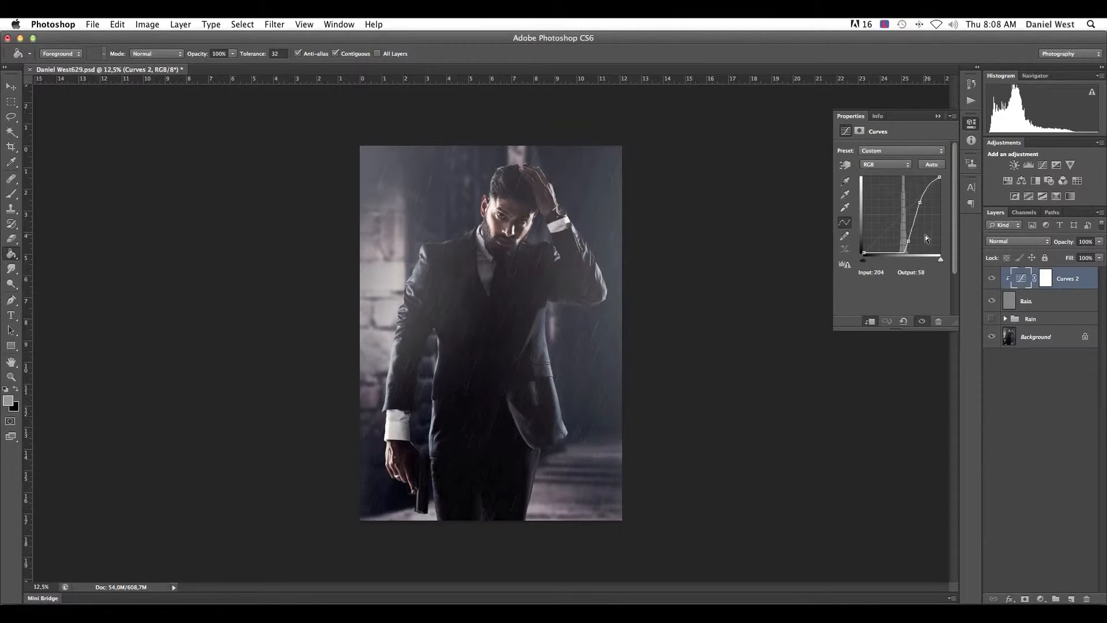
drag(908, 241, 908, 242)
- Duplicate the gray Rain layer together with its clipped Curves adjustment twice
click(1014, 295)
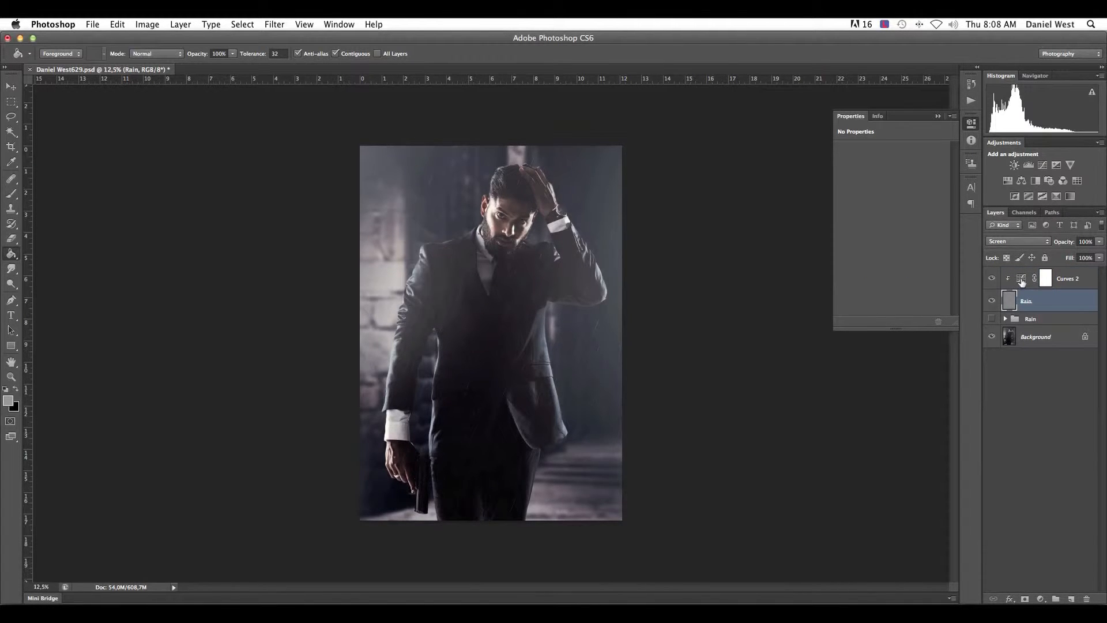
shift+click(1022, 281)
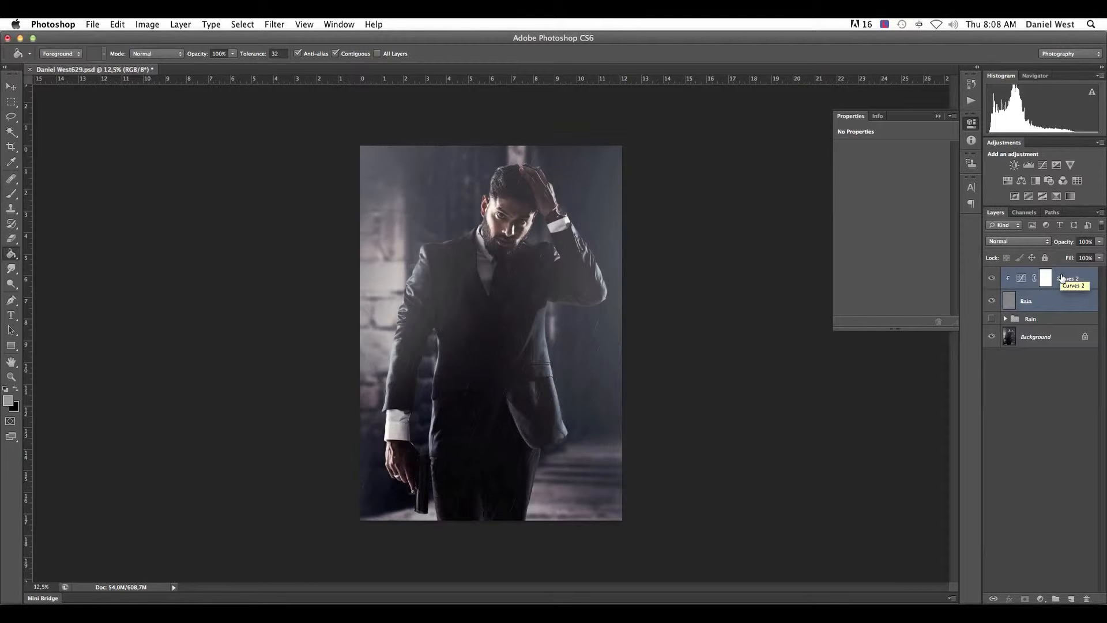
key(super+j)
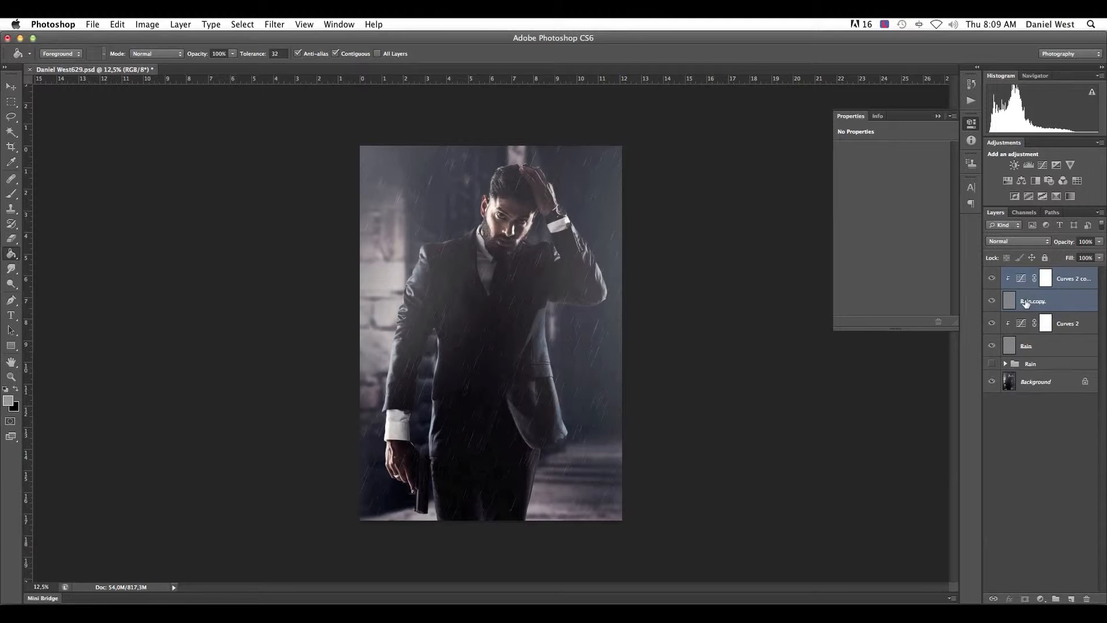
key(super+j)
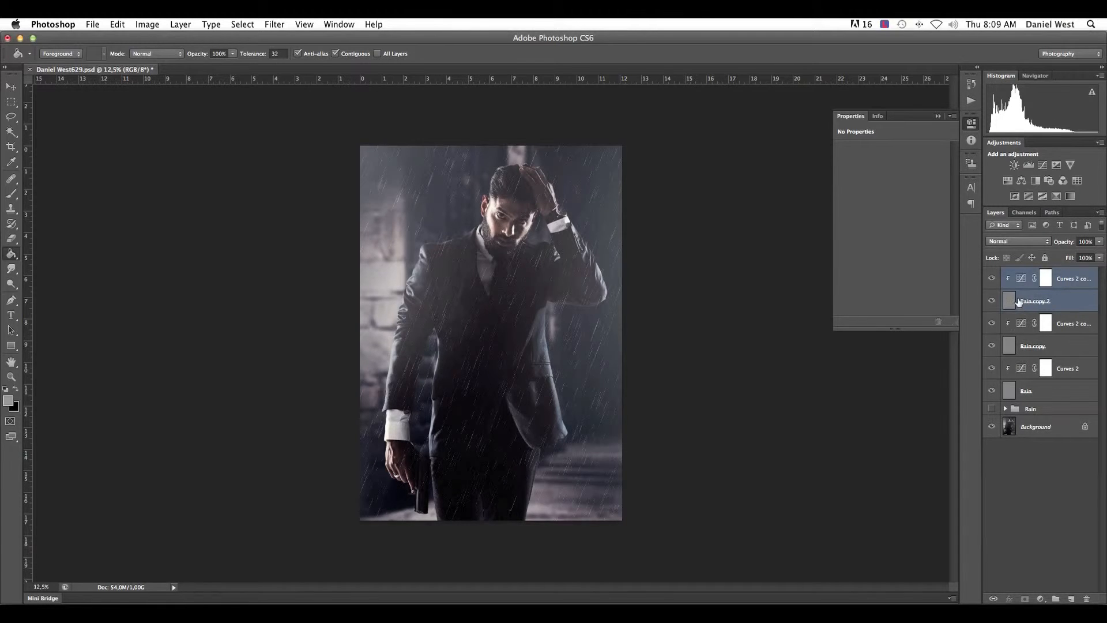
- Scale the uppermost Rain copy proportionally from its centre to about 65%
click(1019, 301)
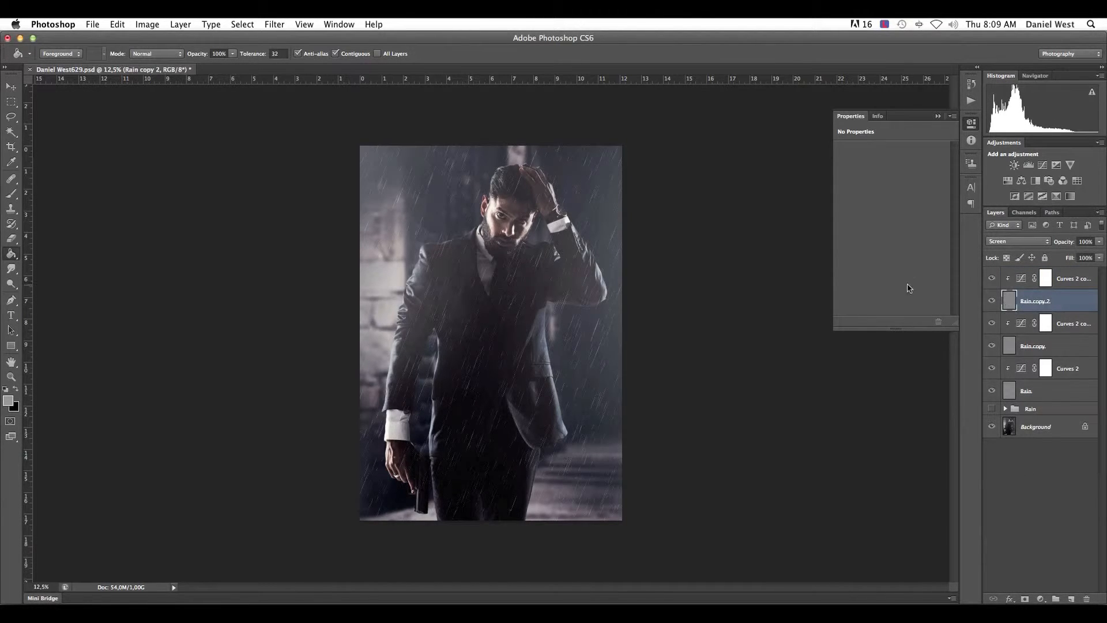
key(super+t)
key(super+minus)
key(super+minus)
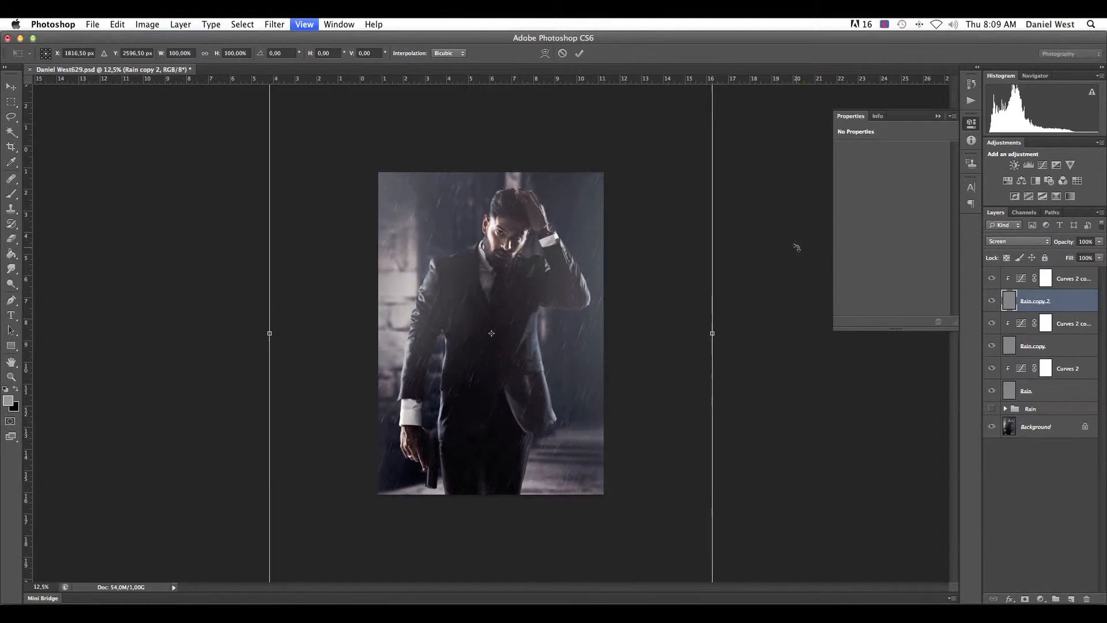
drag(620, 149, 559, 204)
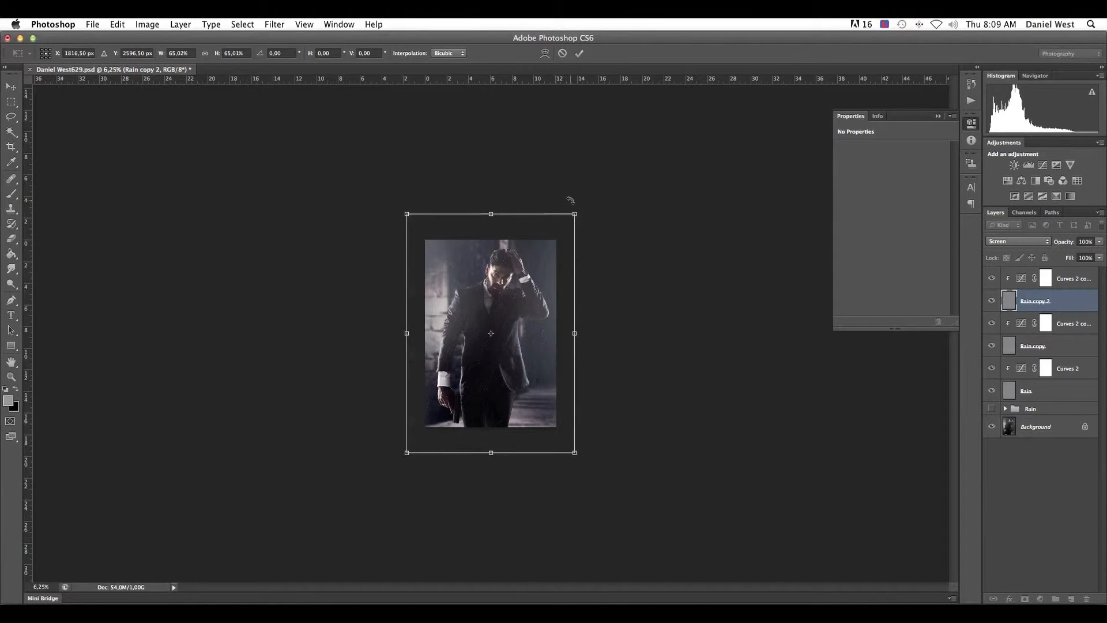
key(super+equal)
key(super+equal)
key(super+equal)
key(super+equal)
key(Return)
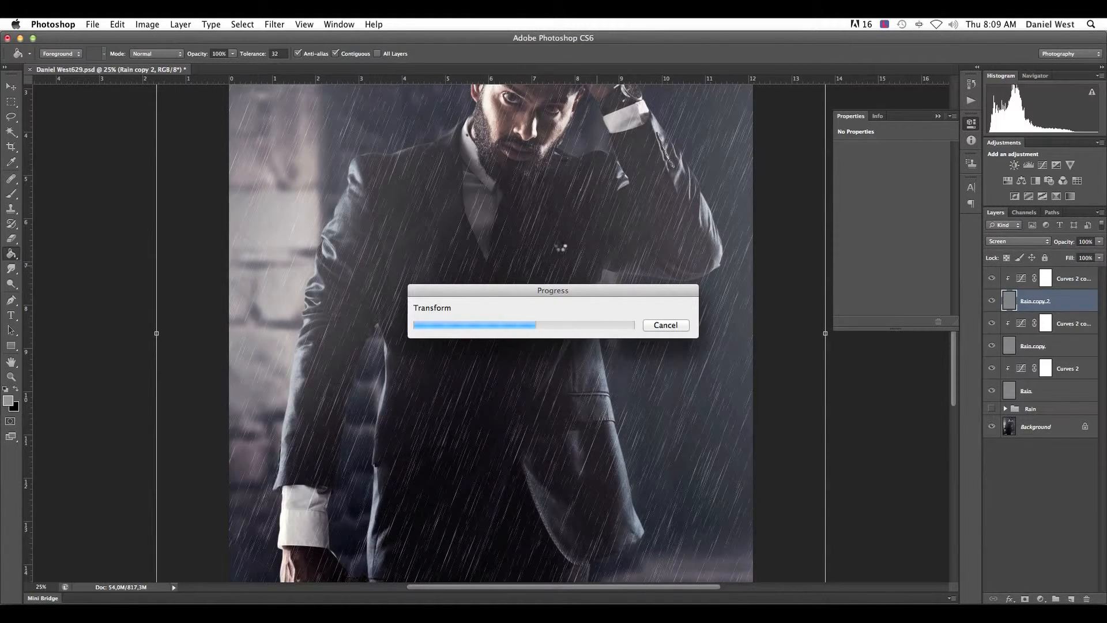
- Steepen the uppermost copy's curve, moving the lower point to about input 164, output 33 and the upper point higher and further toward the highlights
key(super+minus)
key(super+minus)
click(1027, 282)
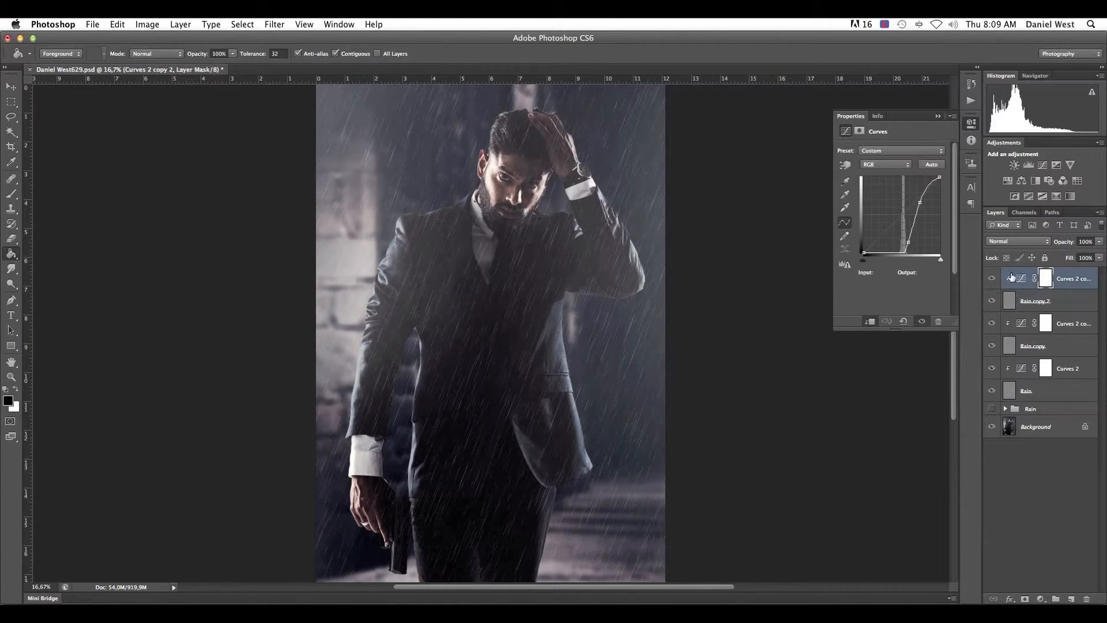
drag(908, 243, 913, 244)
drag(920, 200, 926, 188)
drag(912, 242, 913, 243)
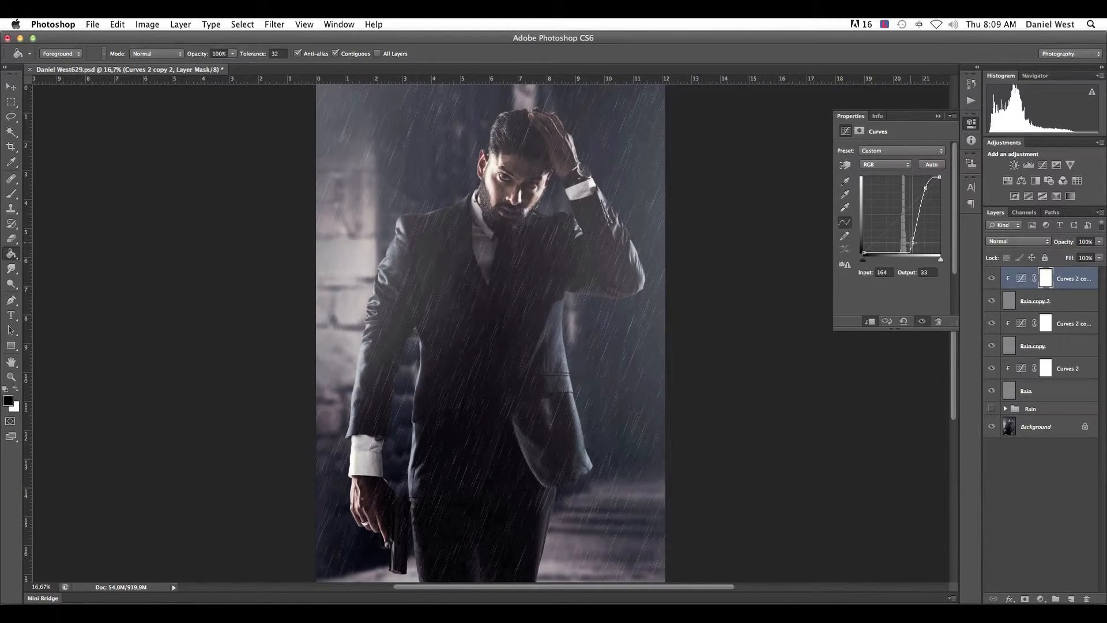
- Adjust the middle Rain copy's curve, moving its lower point to about input 156, output 35 and raising the upper point slightly
click(1024, 324)
click(908, 241)
drag(907, 241, 910, 240)
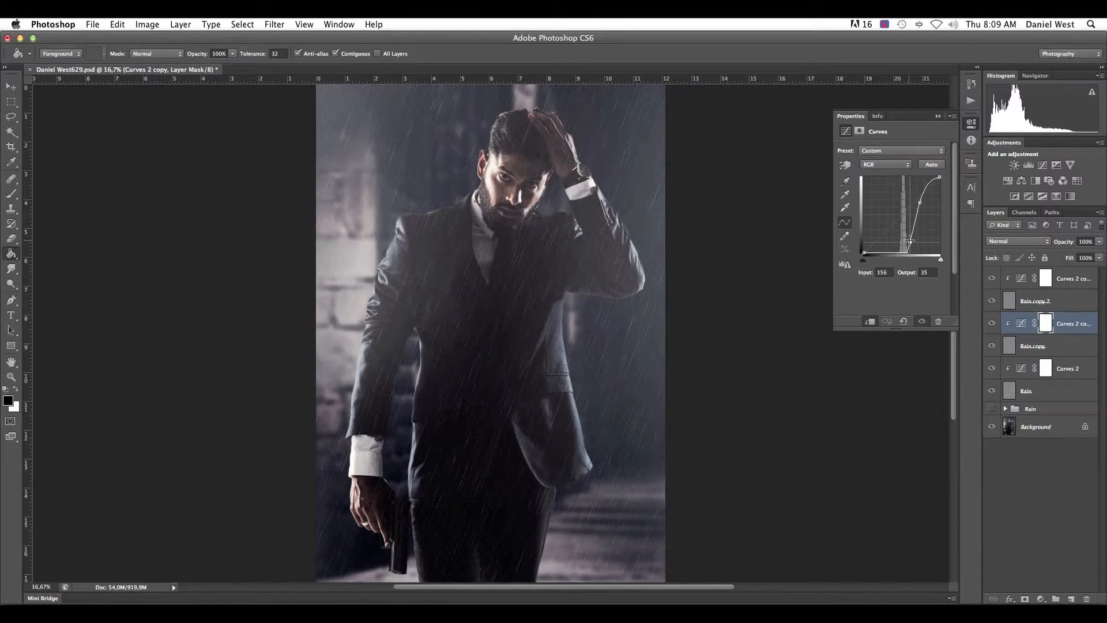
drag(909, 241, 910, 241)
drag(922, 202, 919, 196)
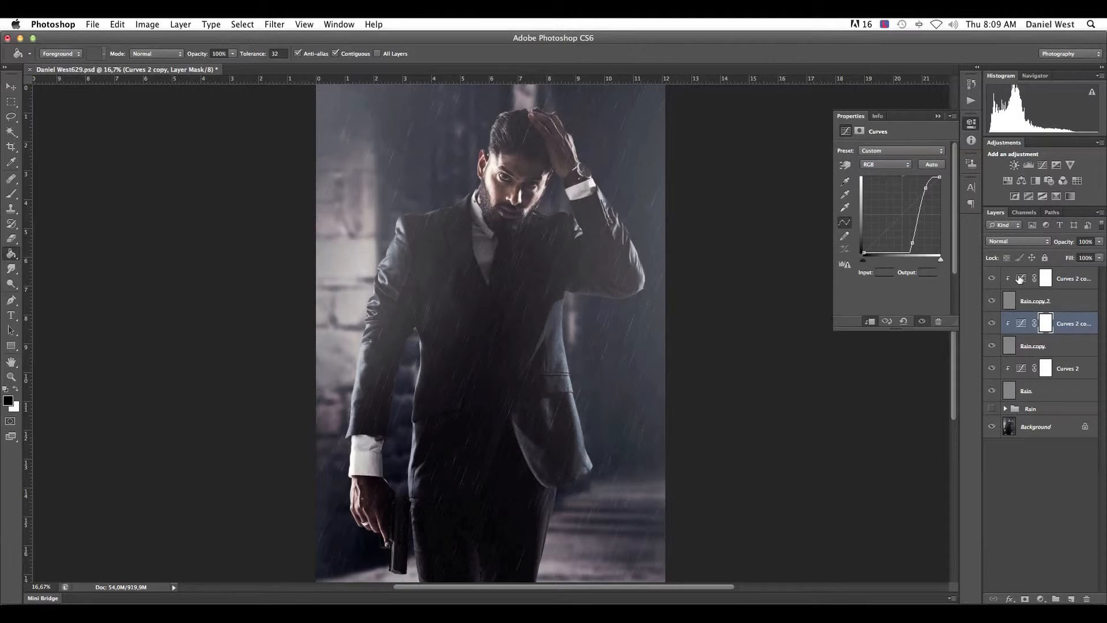
- Group the three Rain layers with their Curves adjustments and name the group rain
click(1020, 279)
shift+click(1015, 393)
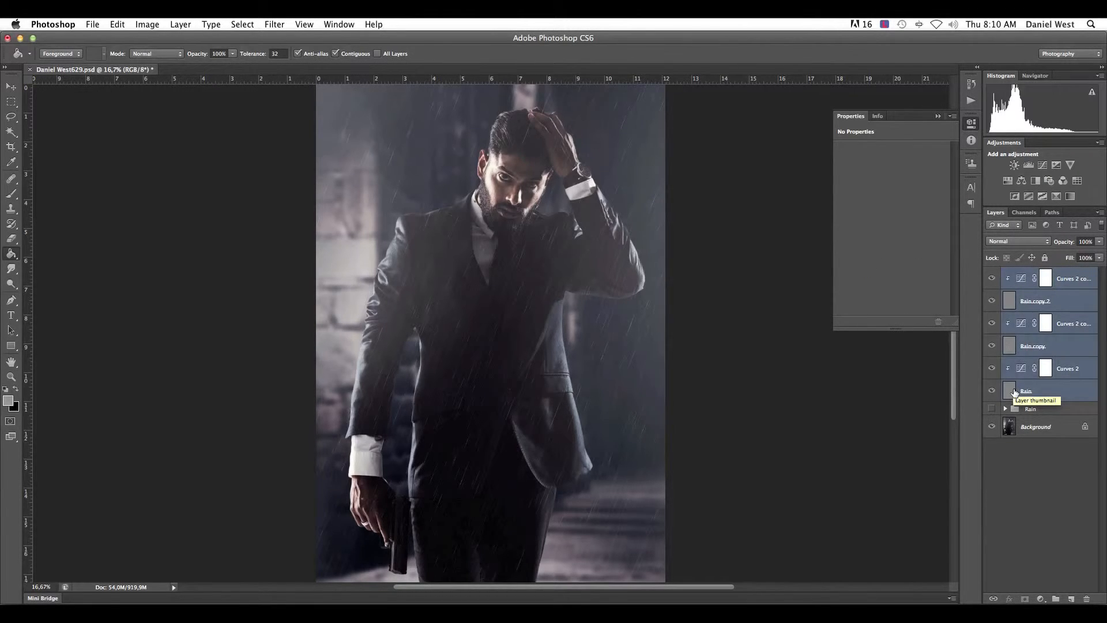
key(super+g)
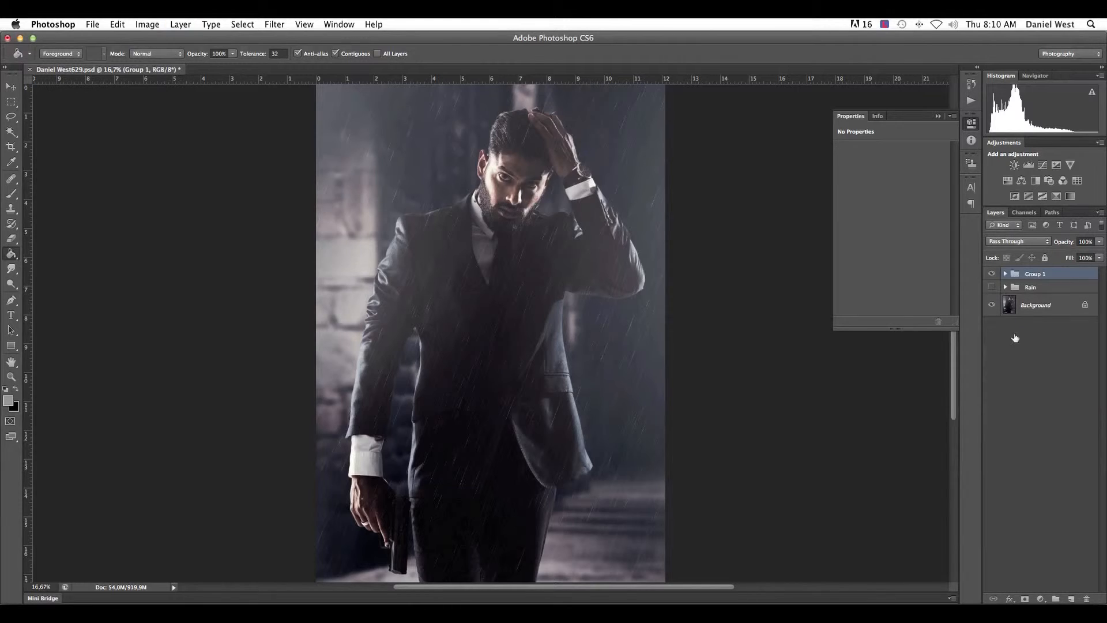
double_click(1032, 275)
text(rain)
key(Return)
- Add a new layer above the rain group and set the Brush tool to the 46-pixel spatter tip at 144 px
key(super+minus)
key(super+minus)
key(super+plus)
key(super+plus)
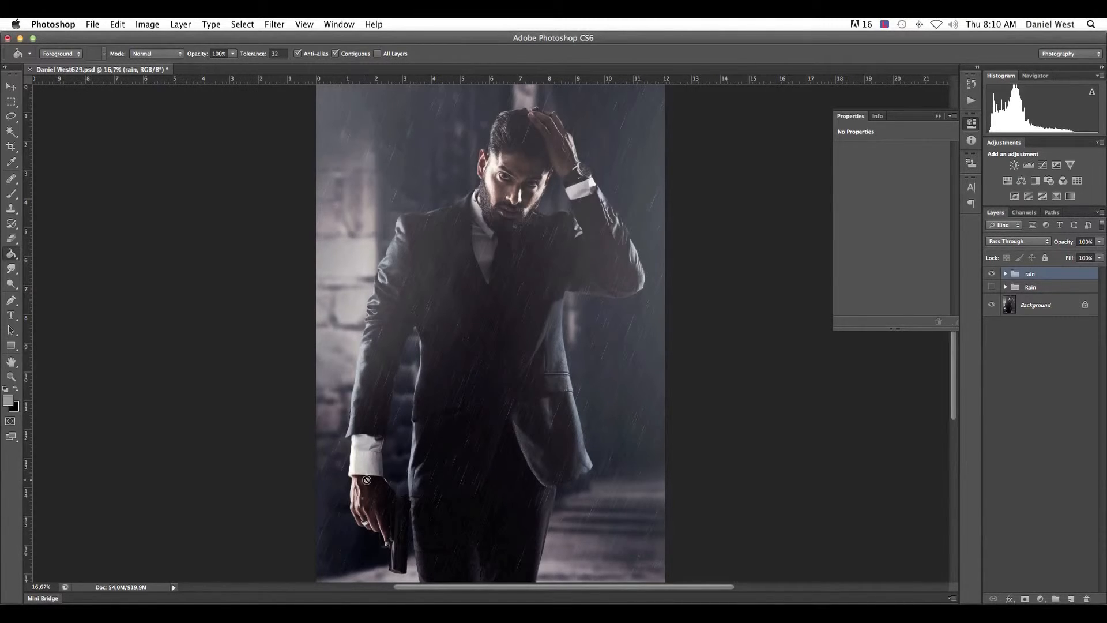
click(1071, 598)
click(11, 194)
right_click(543, 233)
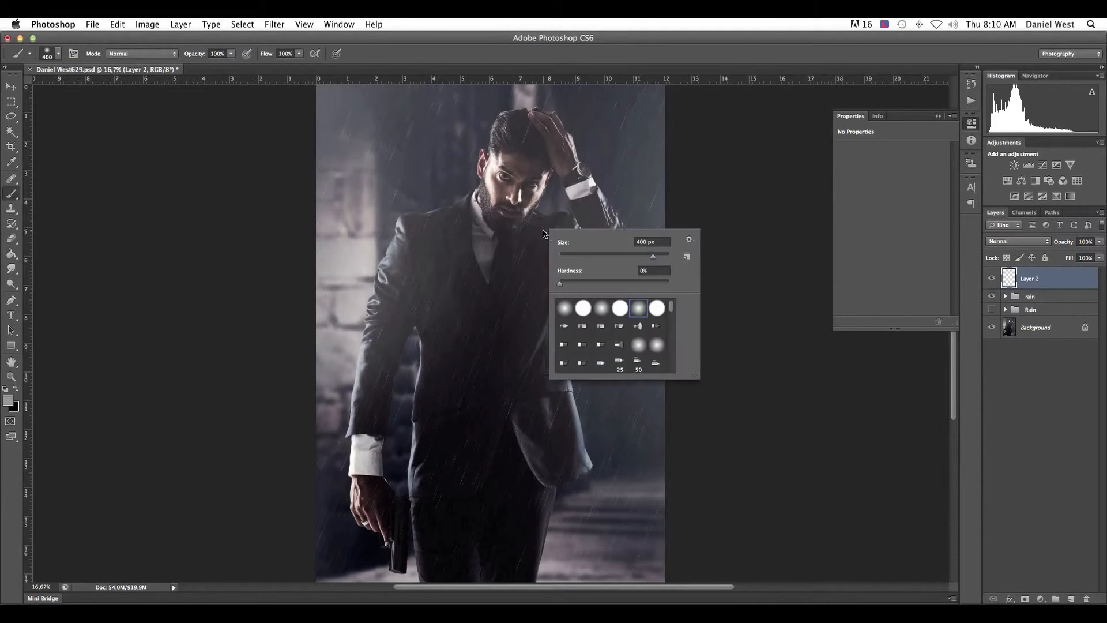
scroll(624, 319, down, 6)
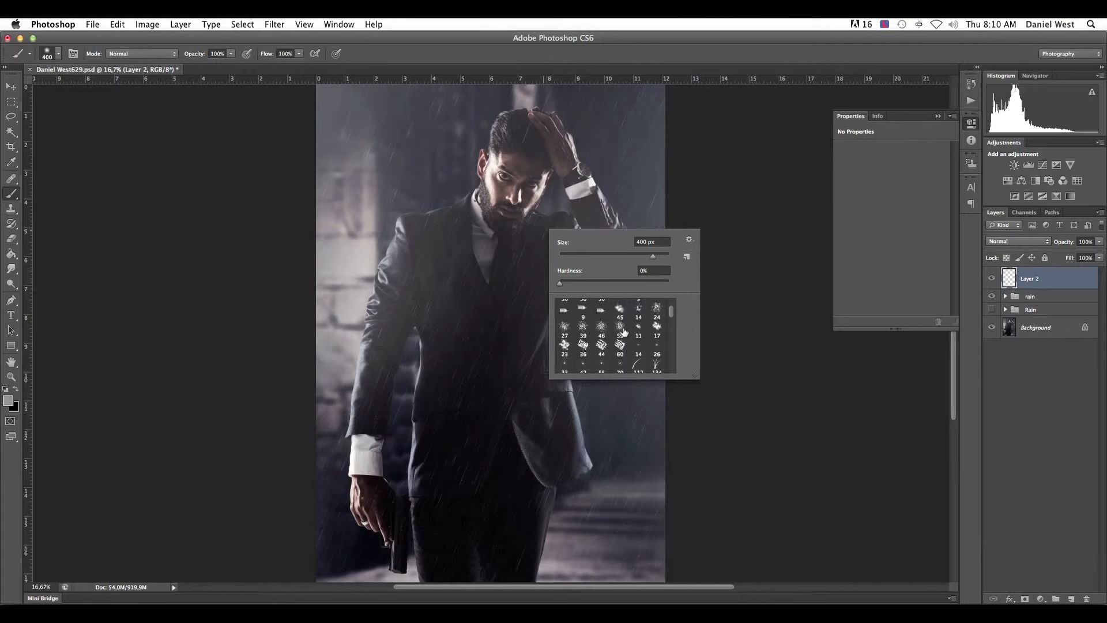
click(564, 328)
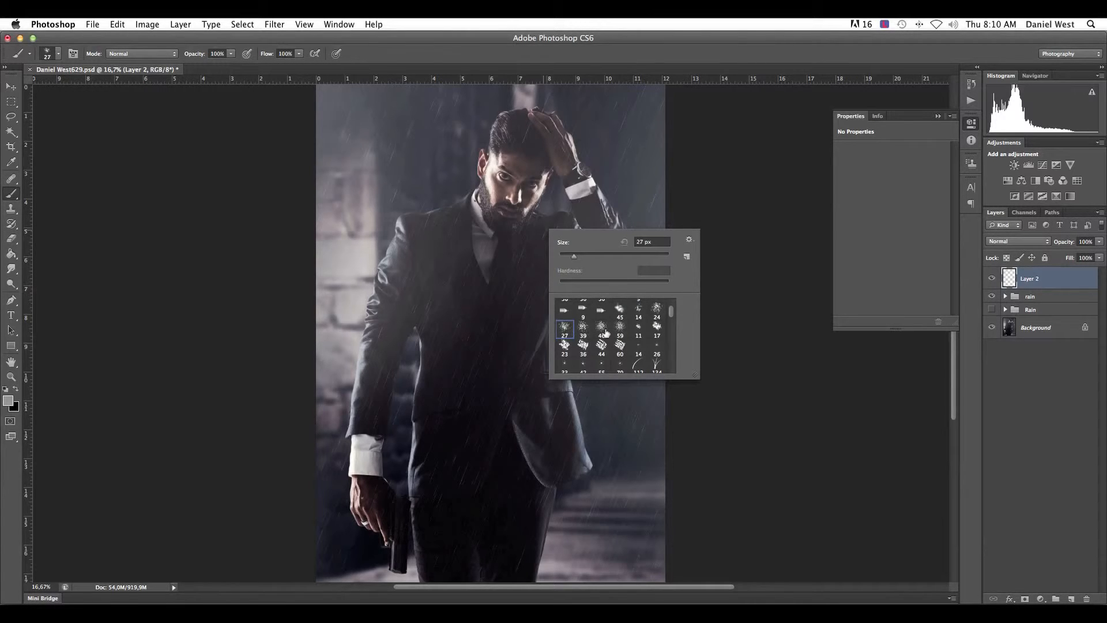
click(602, 332)
drag(581, 256, 626, 258)
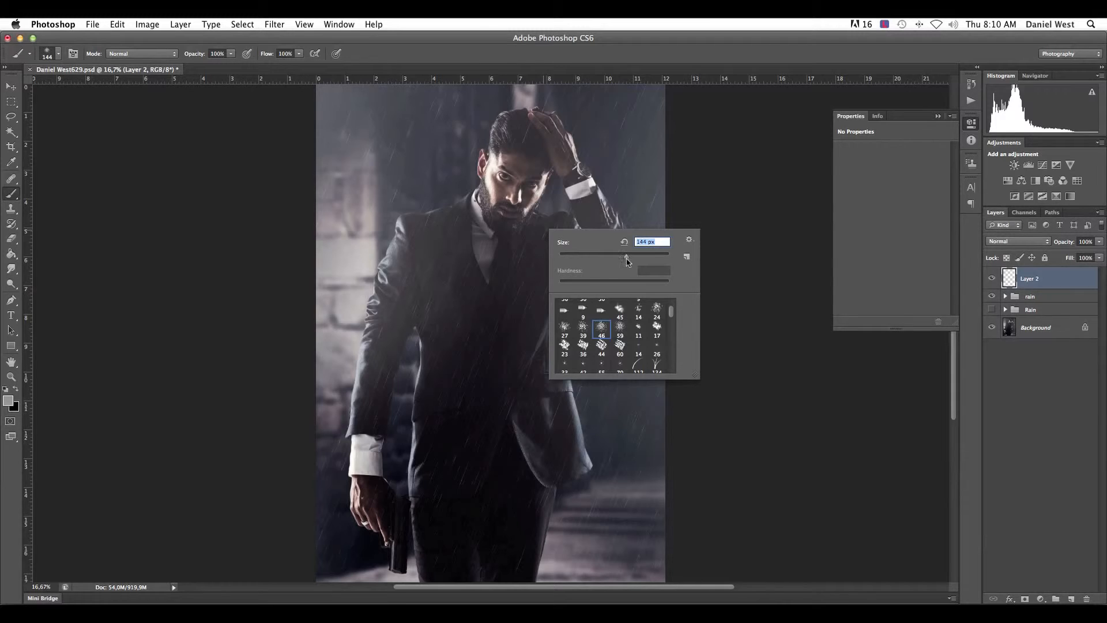
click(787, 169)
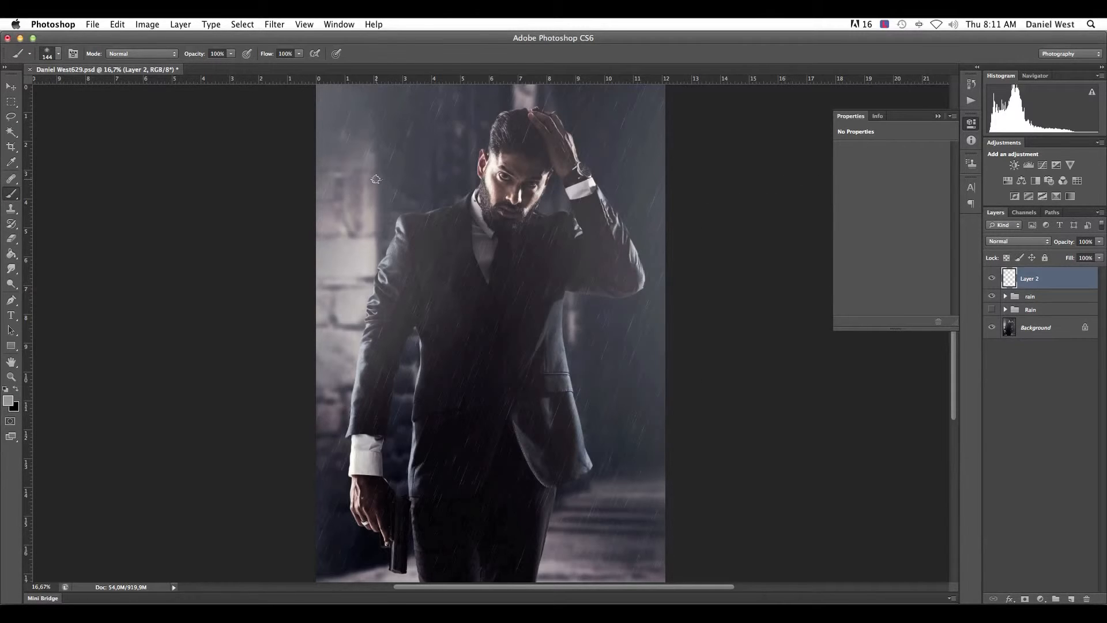
- Paint gray spatter splashes along both shoulders and the upper edge of the man's raised arm
drag(456, 195, 414, 210)
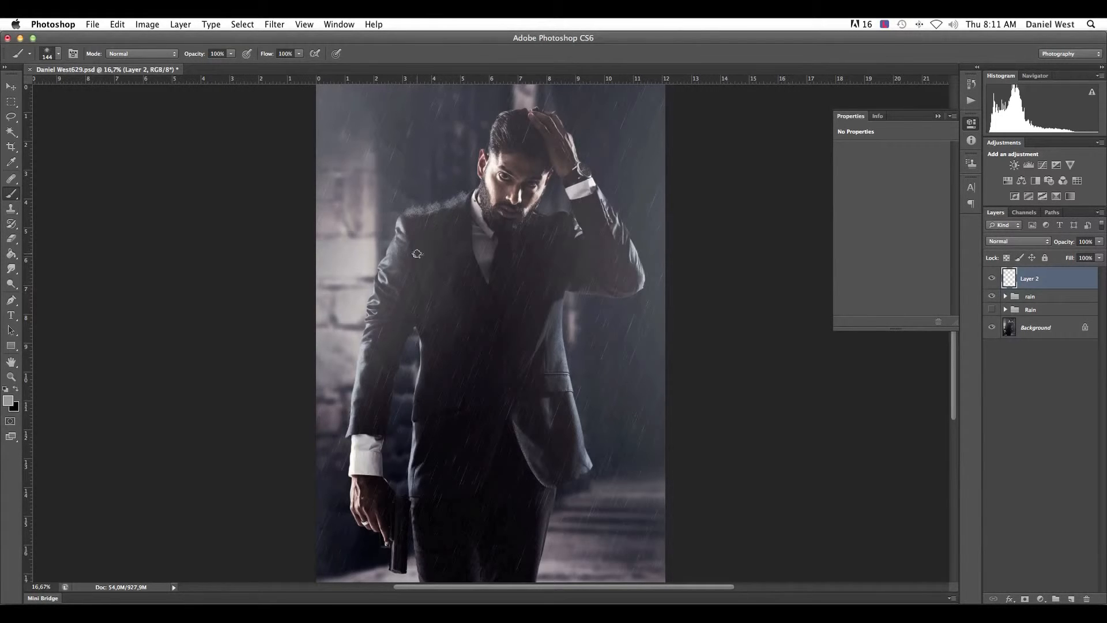
drag(551, 214, 558, 208)
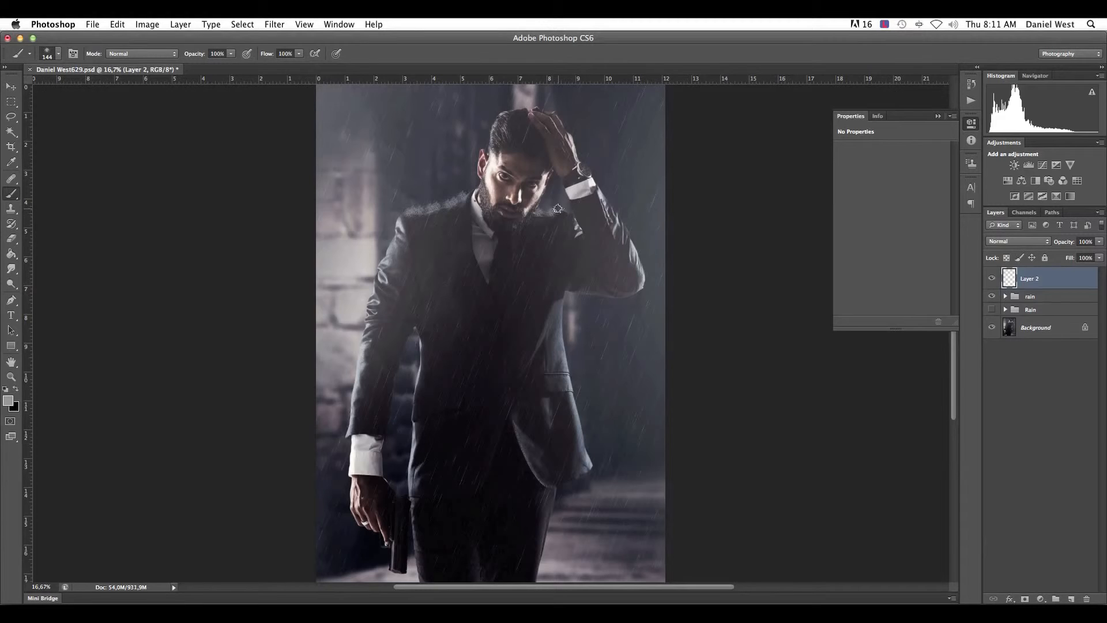
click(610, 198)
click(616, 212)
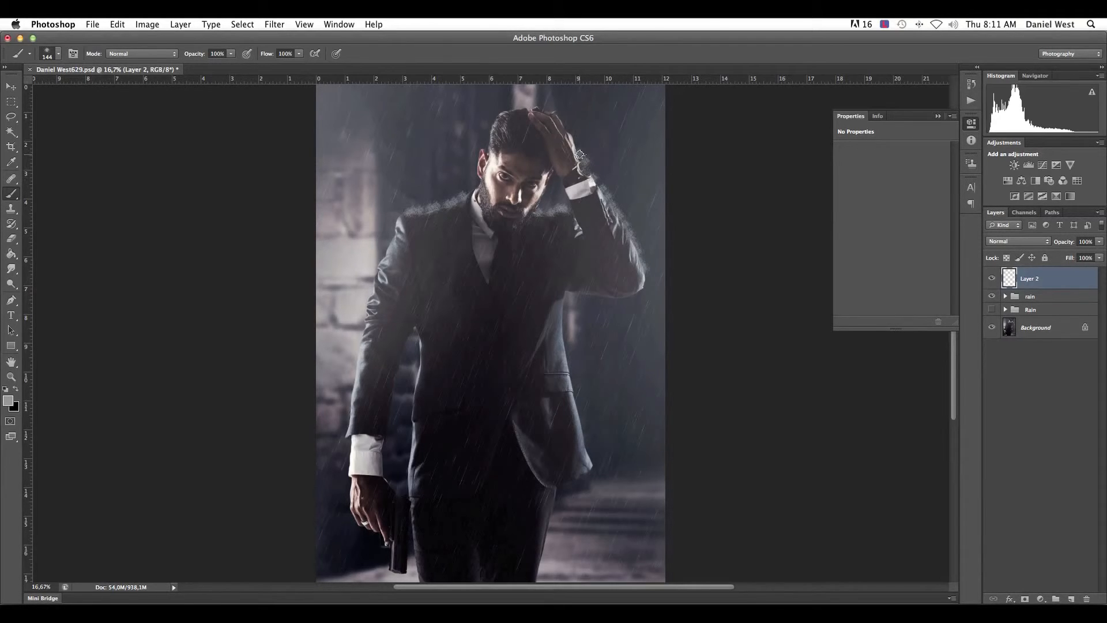
- Lower the painted splash layer's opacity to about 22% and add another new layer above it
drag(1100, 241, 1060, 254)
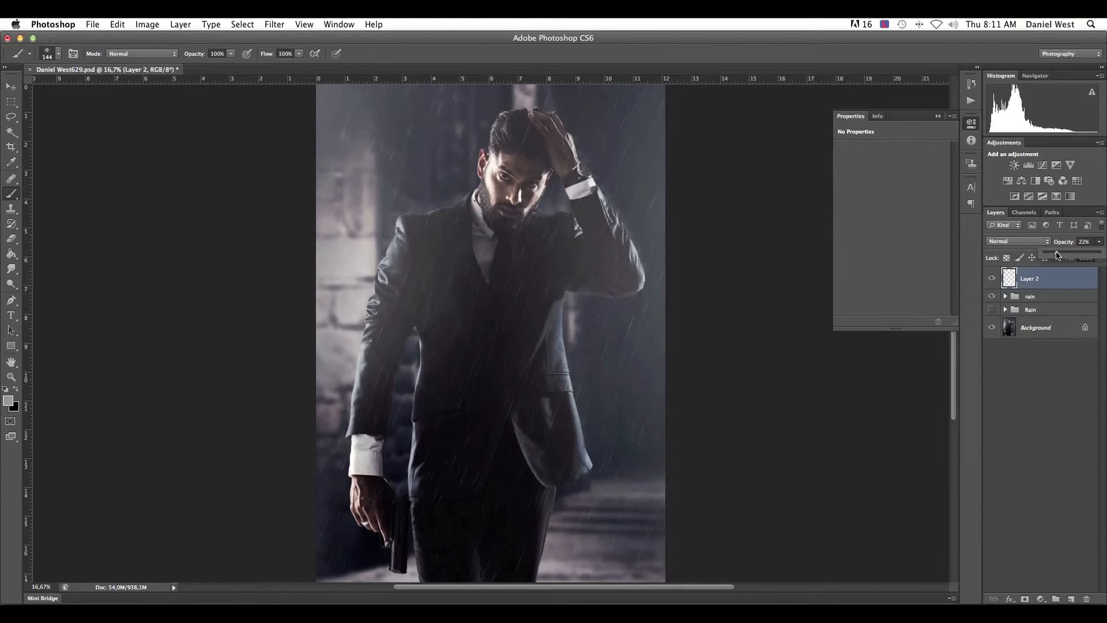
click(1082, 599)
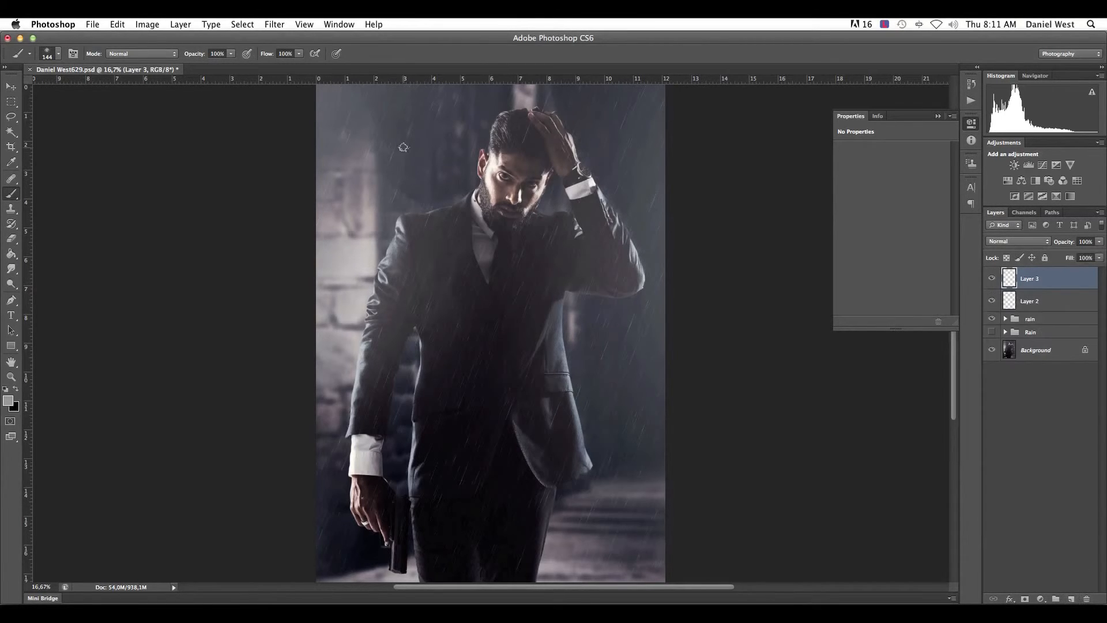
- Set the Brush tool to the 59-pixel spatter tip and enlarge it to 384 px
right_click(406, 150)
click(481, 247)
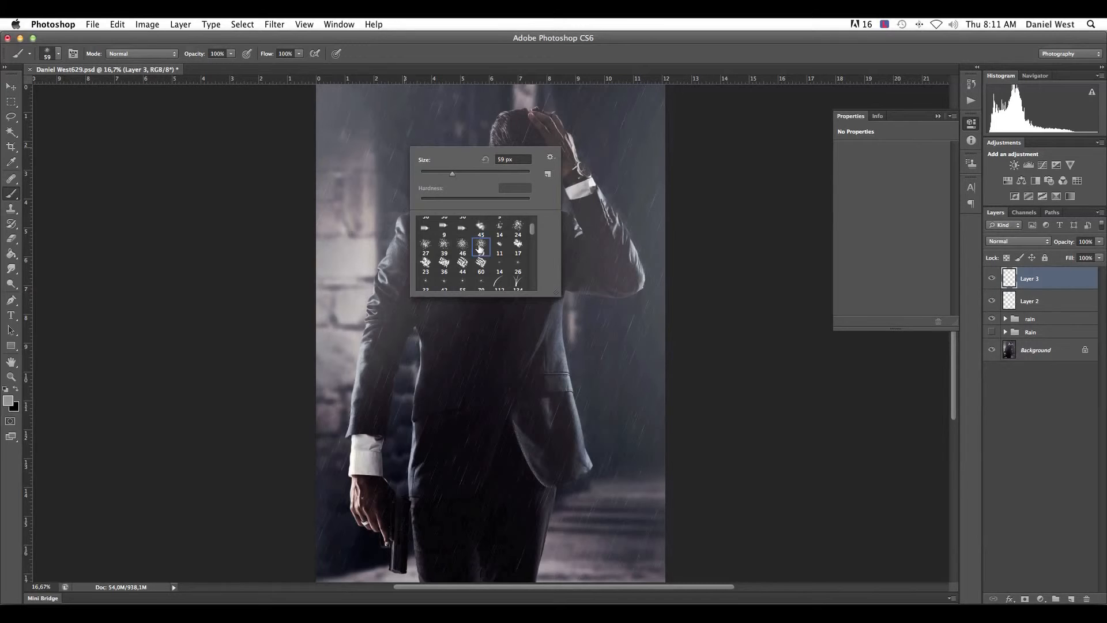
drag(452, 182, 483, 176)
drag(503, 173, 513, 174)
click(522, 54)
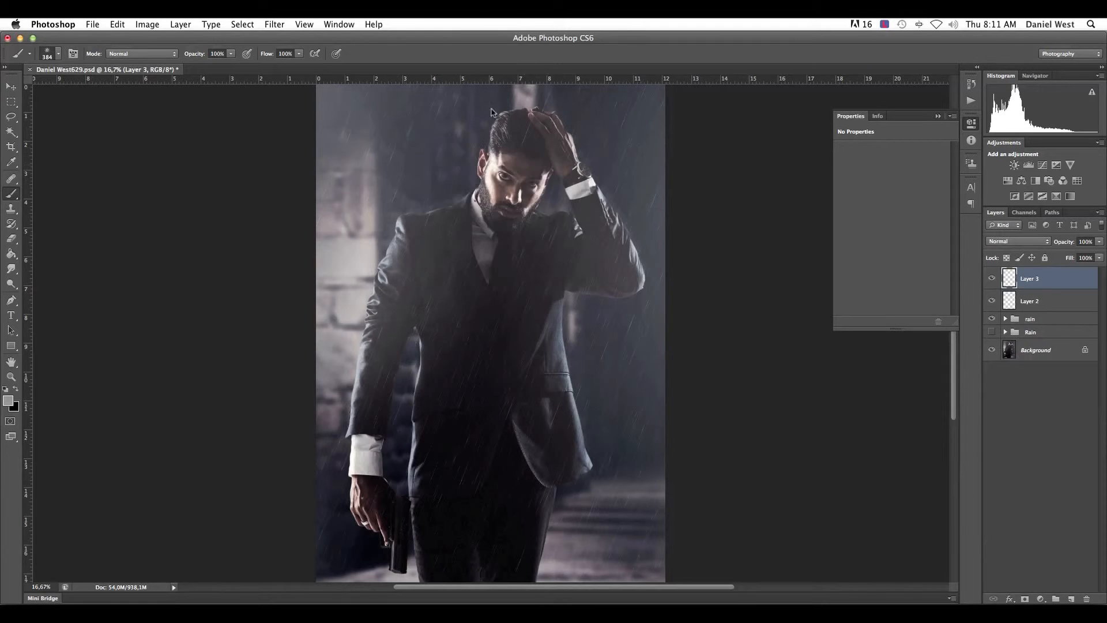
- Paint larger gray spatter splashes on Layer 3 along the man's gun-side shoulder, head, raised hand and the outer edge of his raised arm
click(454, 189)
click(425, 205)
click(398, 226)
click(385, 252)
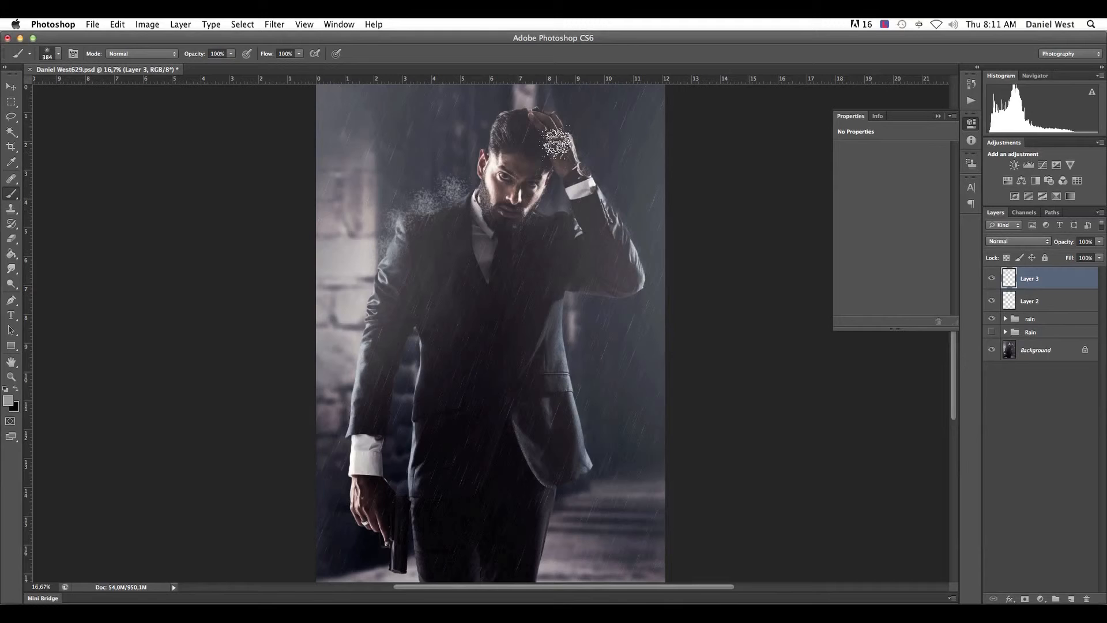
click(509, 109)
click(561, 110)
drag(575, 143, 656, 274)
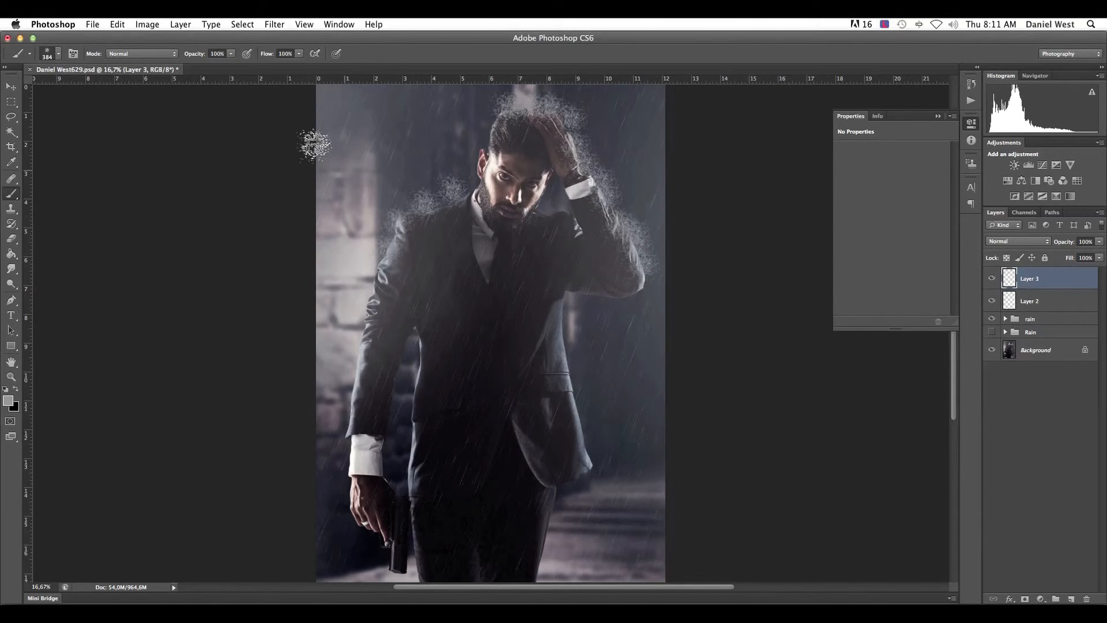
- Erase the splashes overlapping the raised arm, hand and head with a soft 500 px Eraser at 0% hardness
click(11, 238)
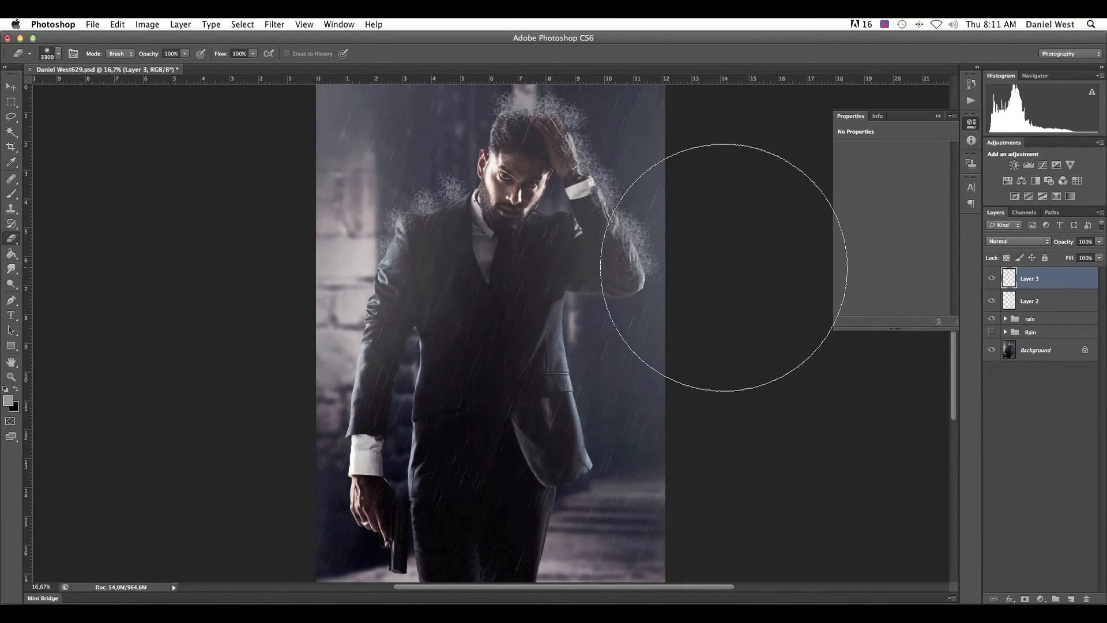
key(bracketleft)
key(bracketleft)
key(bracketleft)
key(bracketleft)
key(bracketleft)
key(bracketleft)
key(bracketleft)
key(bracketleft)
key(bracketleft)
key(bracketleft)
key(bracketleft)
key(bracketleft)
key(bracketleft)
key(bracketleft)
key(bracketleft)
key(bracketleft)
key(bracketleft)
key(bracketleft)
key(bracketleft)
key(bracketleft)
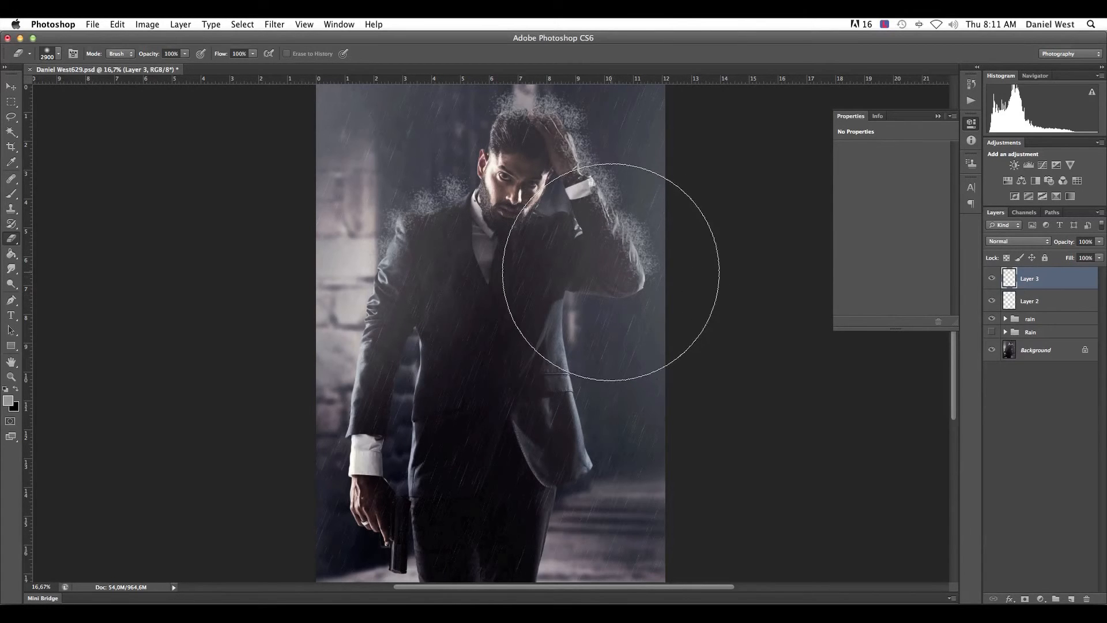
key(bracketleft)
key(bracketleft)
key(bracketleft)
key(bracketleft)
key(bracketleft)
key(bracketleft)
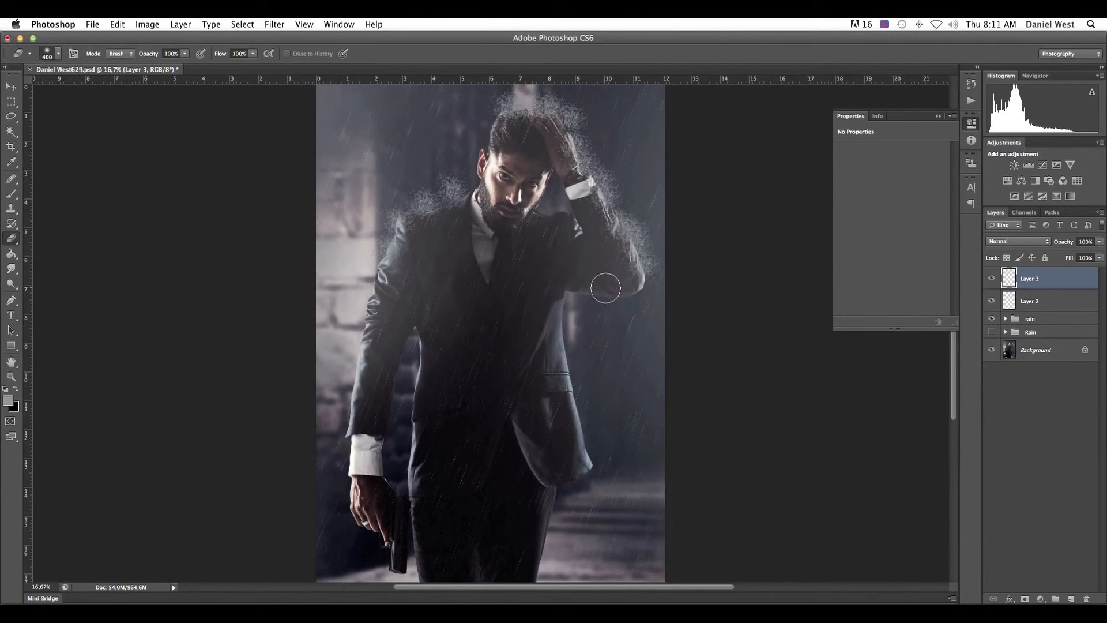
right_click(624, 285)
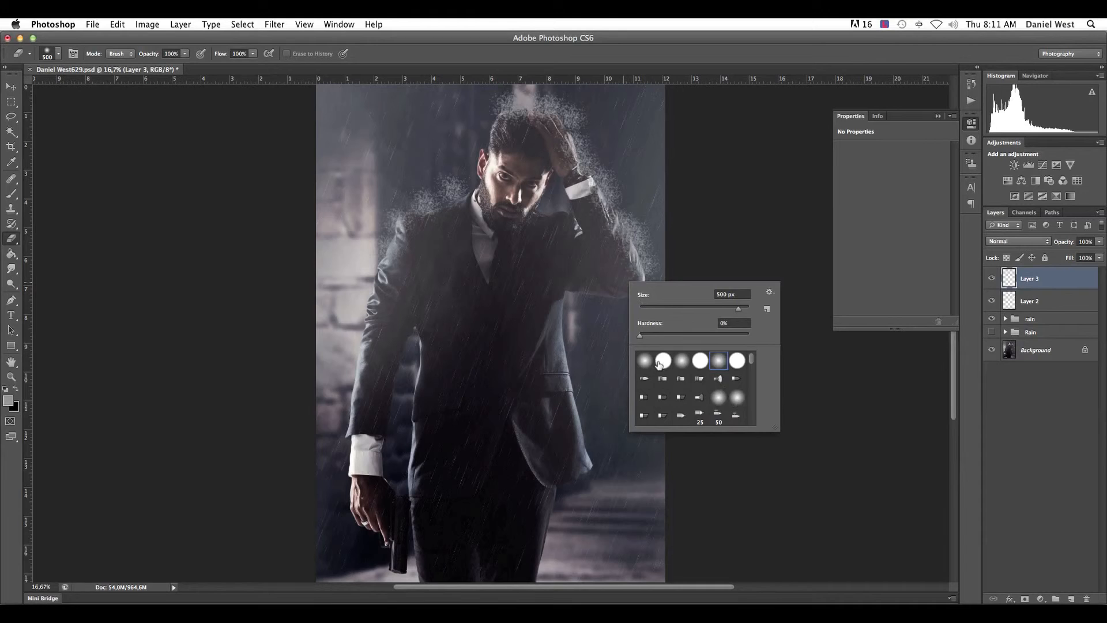
mouse_move(617, 265)
mouse_down()
mouse_move(620, 274)
mouse_move(559, 153)
mouse_move(504, 132)
mouse_up()
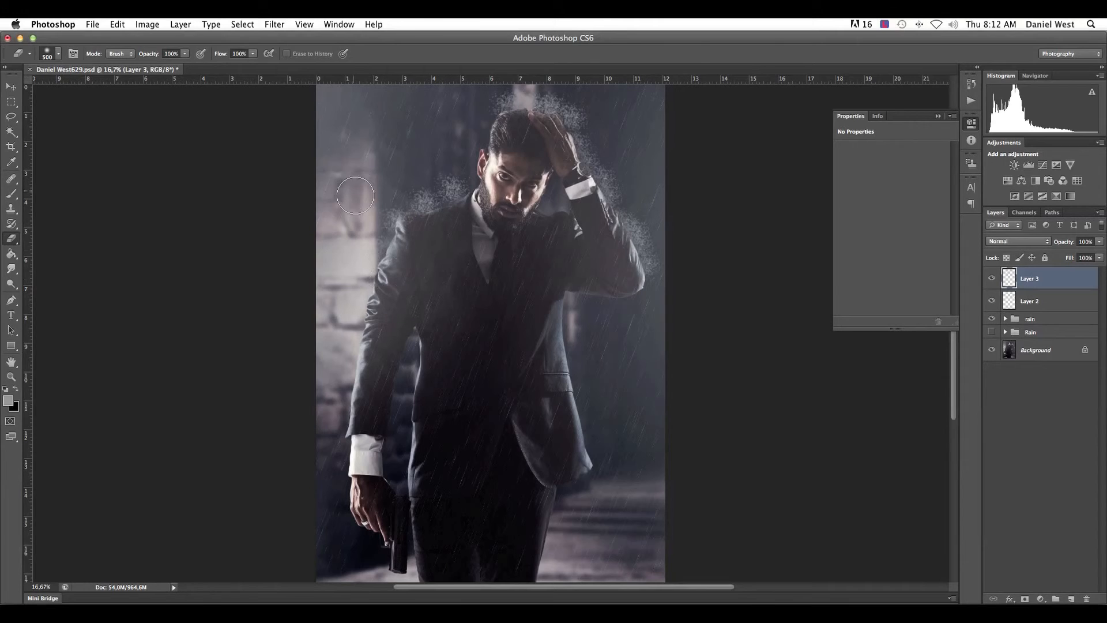
- Enlarge the soft Eraser to 2158 px and fade the outer splashes beside the raised arm
right_click(478, 194)
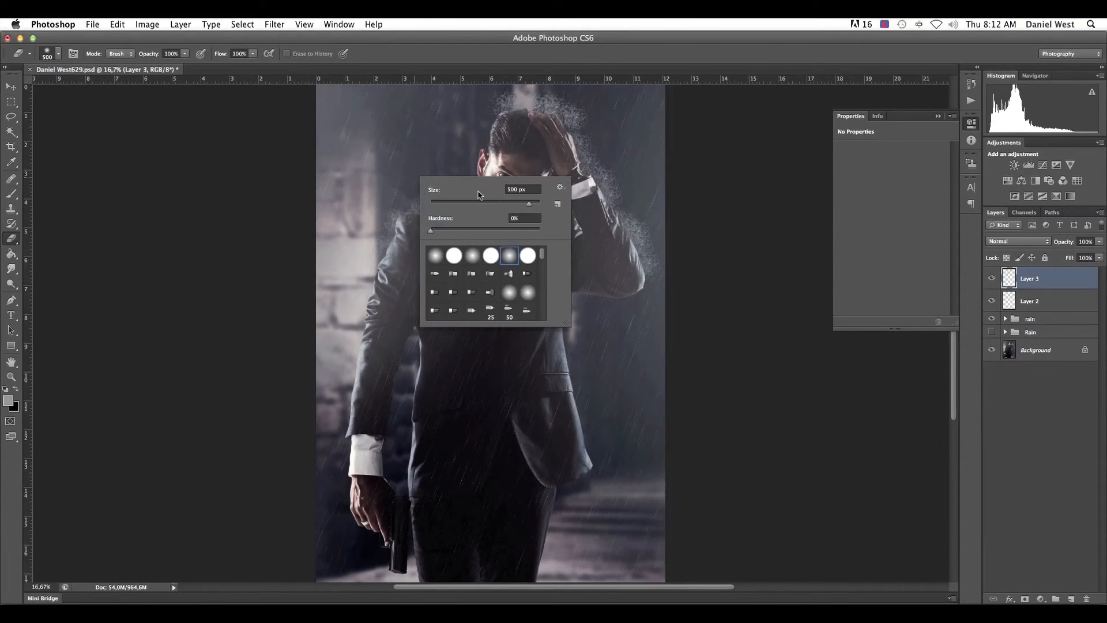
click(536, 205)
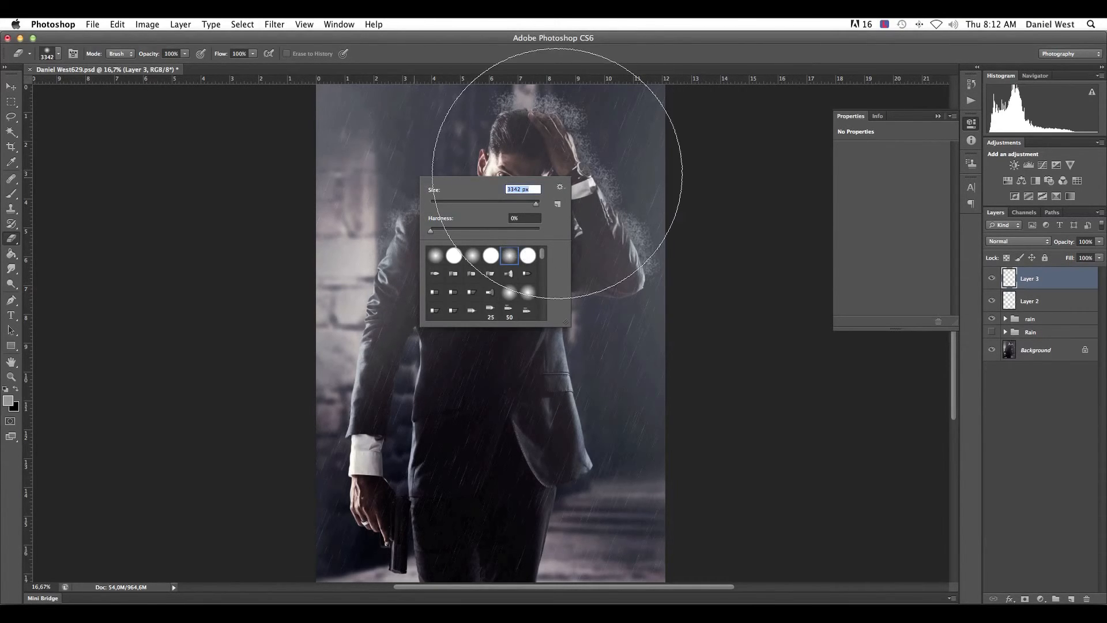
drag(537, 205, 532, 206)
click(671, 125)
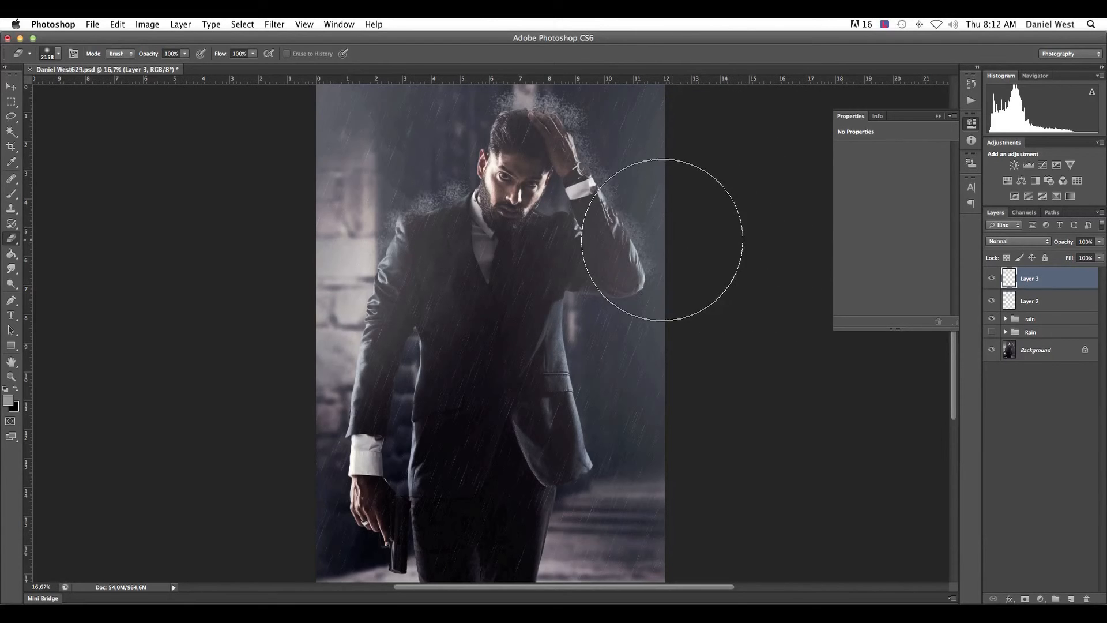
- Shrink the Eraser and fade the outer edges of the splashes above the head and along the gun-side shoulder
key(bracketleft)
key(bracketleft)
key(bracketleft)
key(bracketleft)
key(bracketleft)
key(bracketleft)
key(bracketleft)
key(bracketleft)
key(bracketleft)
key(bracketleft)
key(bracketleft)
key(bracketleft)
key(bracketleft)
key(bracketleft)
key(bracketleft)
key(bracketleft)
key(bracketleft)
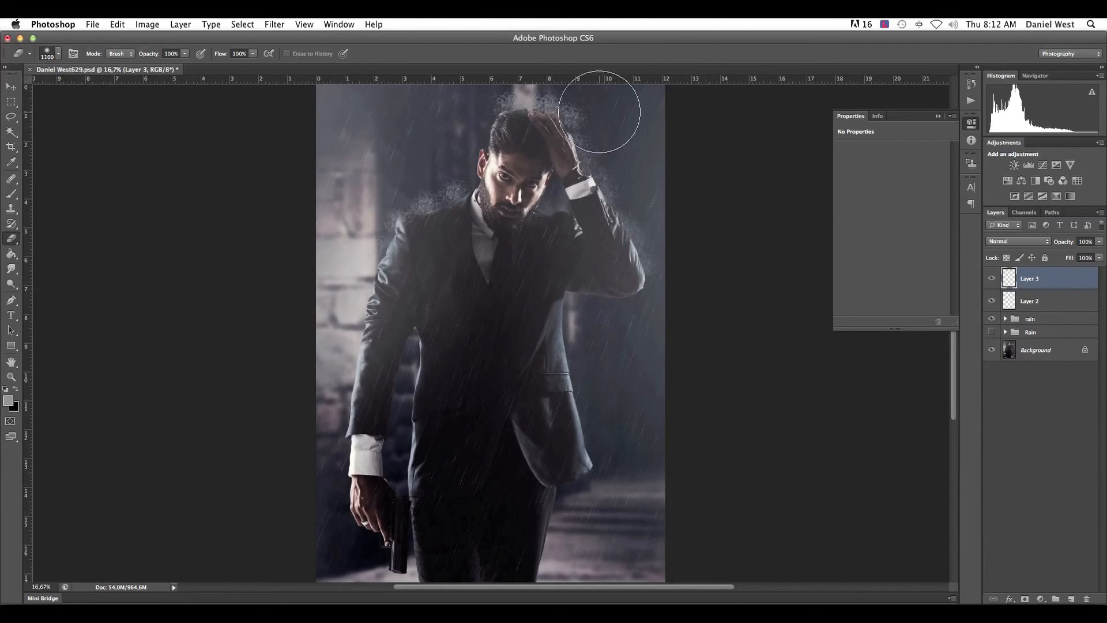
mouse_move(542, 80)
mouse_down()
mouse_move(454, 93)
mouse_move(555, 82)
mouse_move(606, 110)
mouse_move(363, 211)
mouse_up()
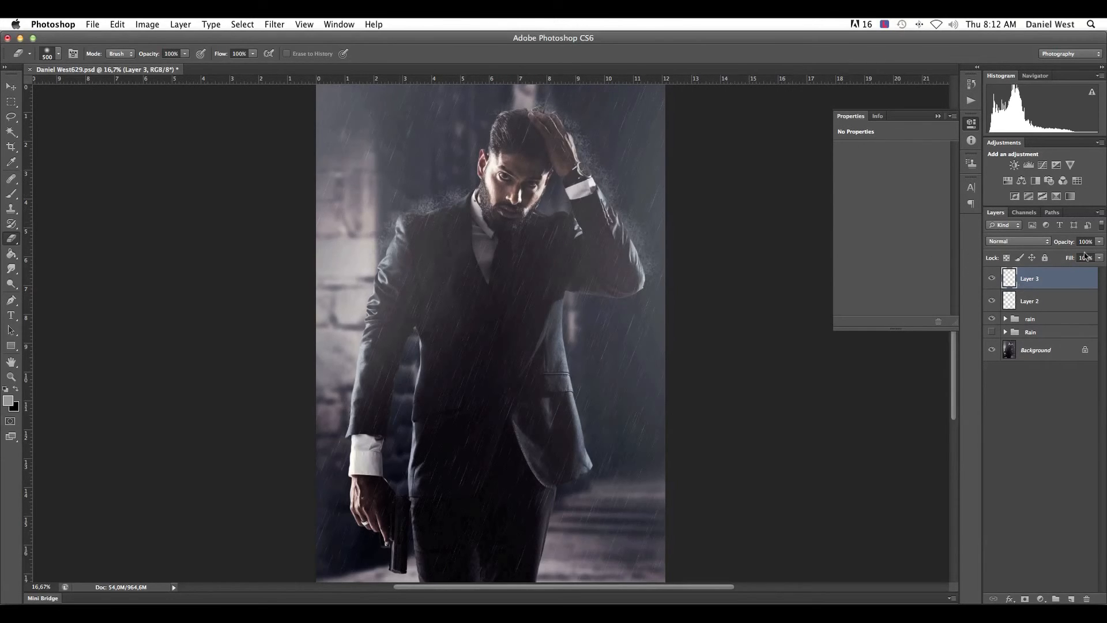
- Lower Layer 3's opacity to 38% and check the overall effect on the whole image
drag(1103, 242, 1079, 258)
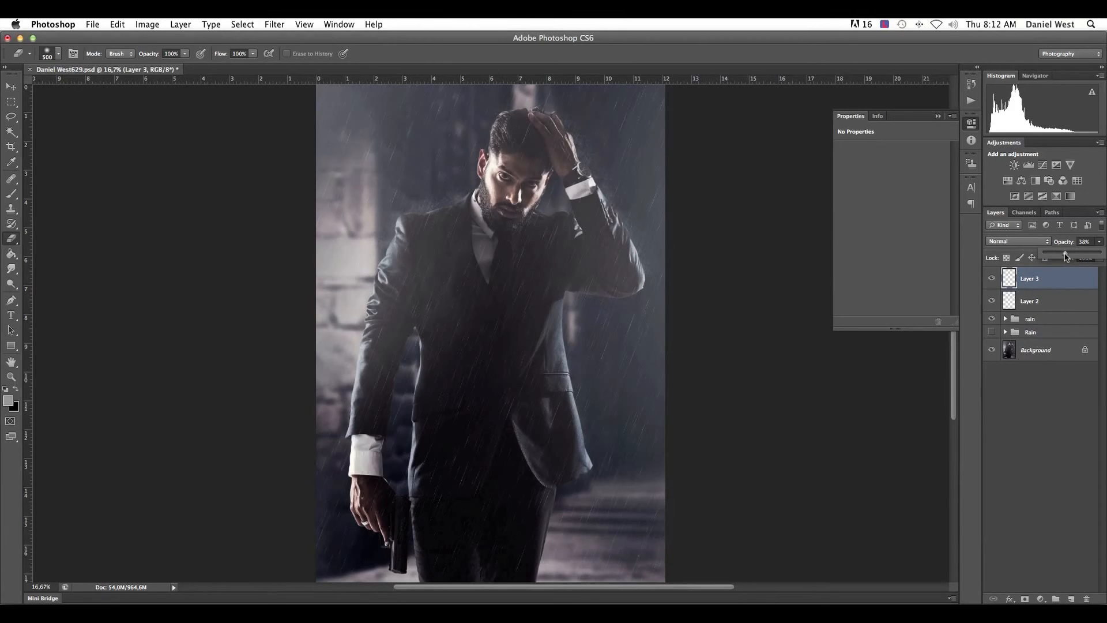
key(super+minus)
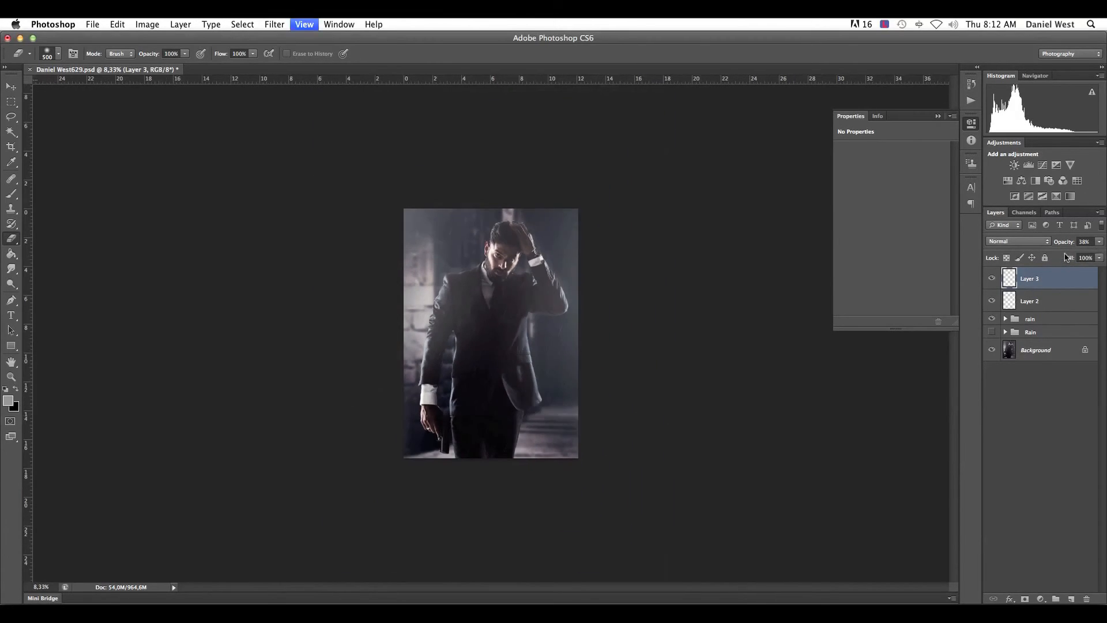
key(super+plus)
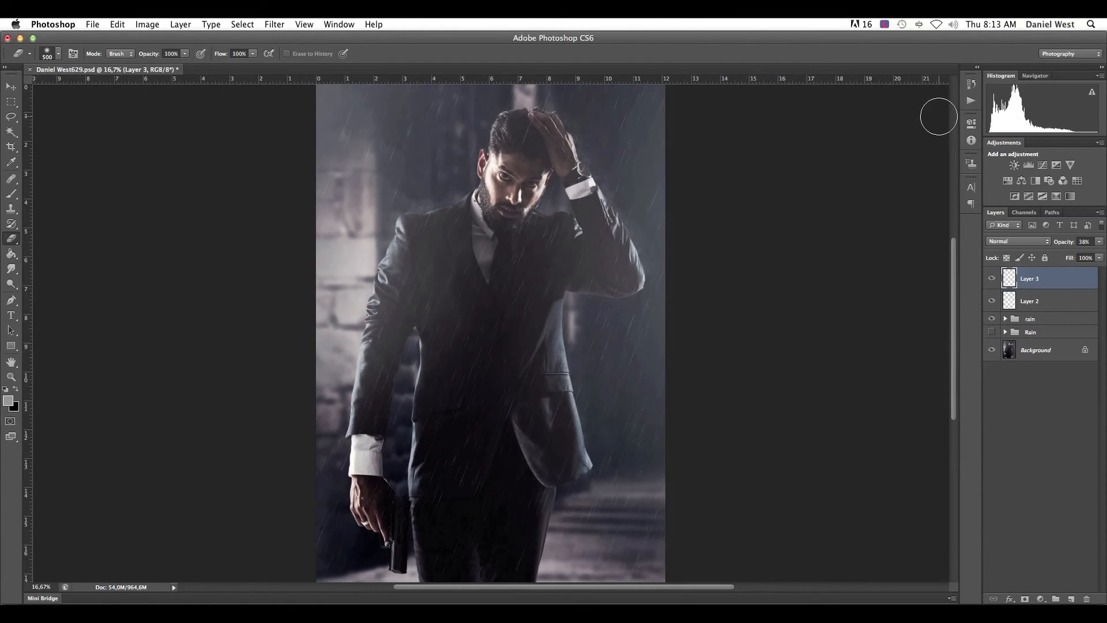